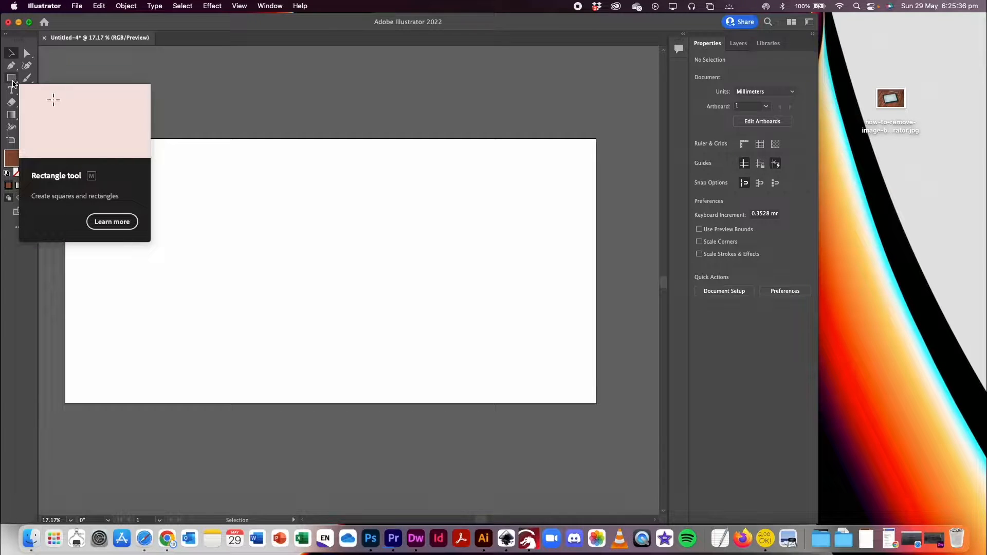
pyautogui.click(11, 79)
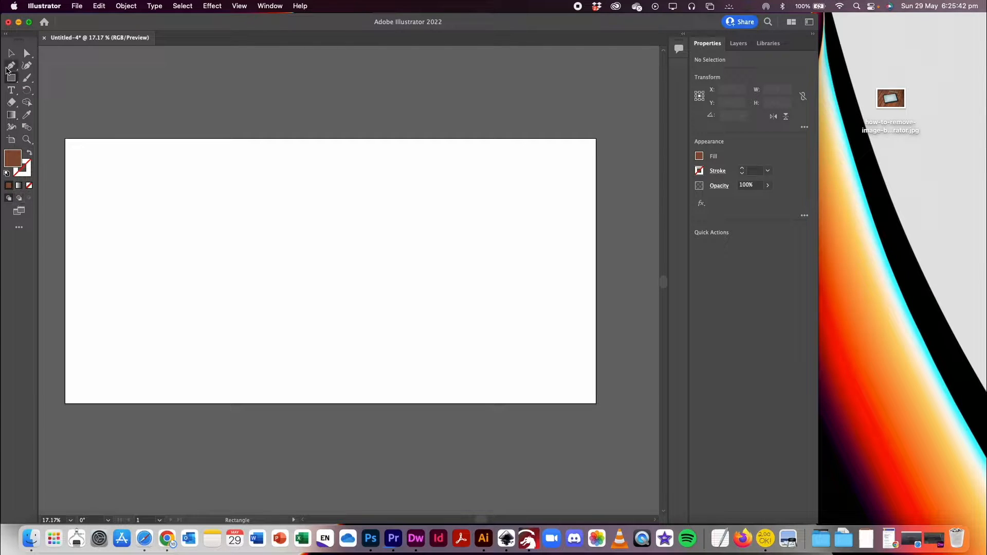
pyautogui.moveTo(12, 77)
pyautogui.mouseDown()
pyautogui.moveTo(49, 91)
pyautogui.moveTo(46, 126)
pyautogui.moveTo(45, 89)
pyautogui.moveTo(47, 113)
pyautogui.moveTo(100, 128)
pyautogui.moveTo(98, 95)
pyautogui.moveTo(31, 91)
pyautogui.moveTo(60, 79)
pyautogui.moveTo(11, 79)
pyautogui.mouseUp()
pyautogui.click(333, 210)
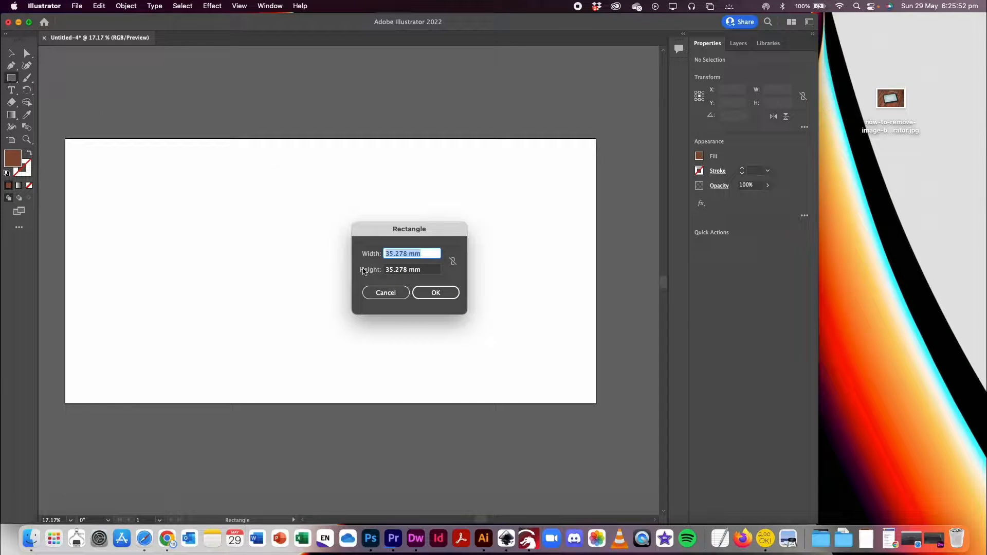
pyautogui.click(389, 293)
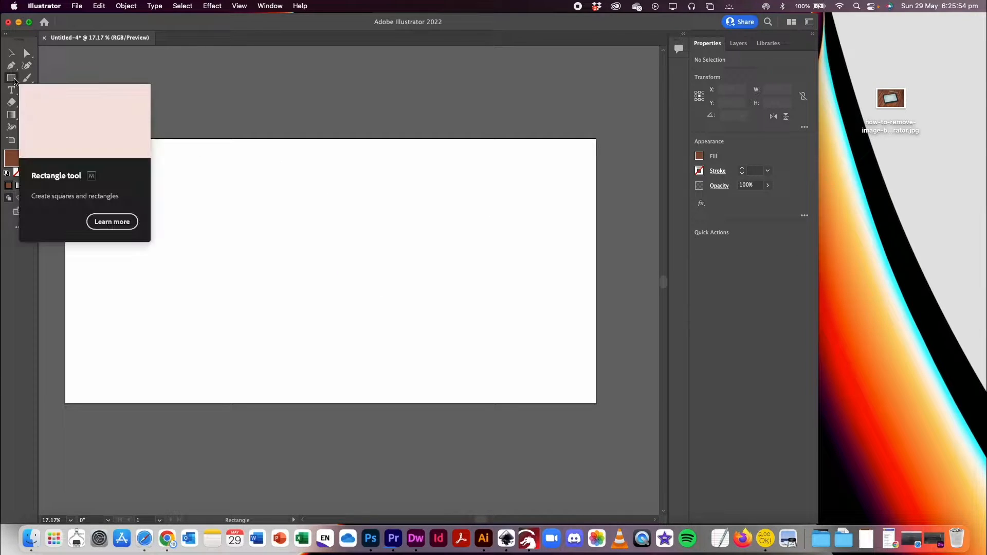
# Draw three nearly horizontal lines and two steep lines, the last about 350 mm long, in the artboard's upper-left area with the Line Segment tool.
pyautogui.moveTo(15, 81); pyautogui.dragTo(79, 128)
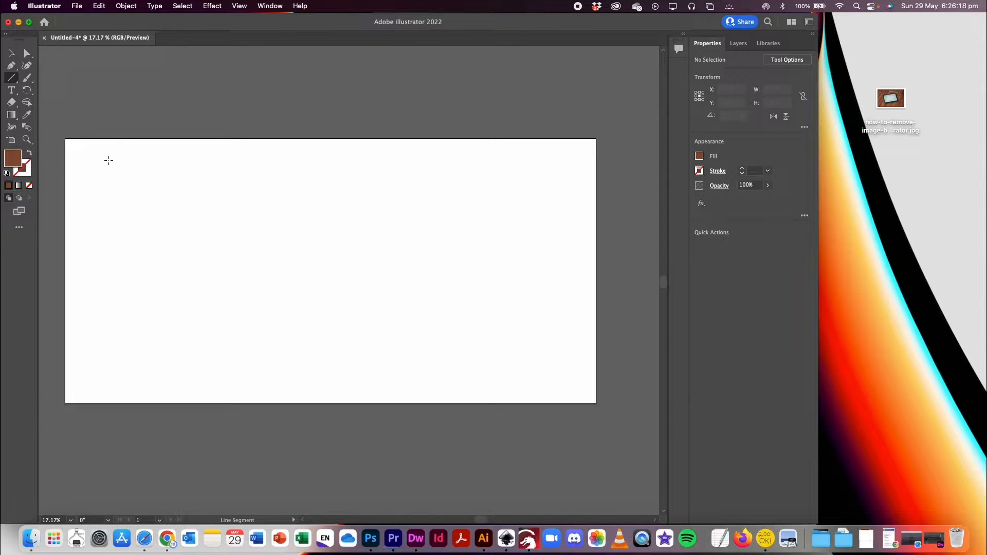
pyautogui.moveTo(97, 158); pyautogui.dragTo(230, 164)
pyautogui.moveTo(118, 176); pyautogui.dragTo(262, 184)
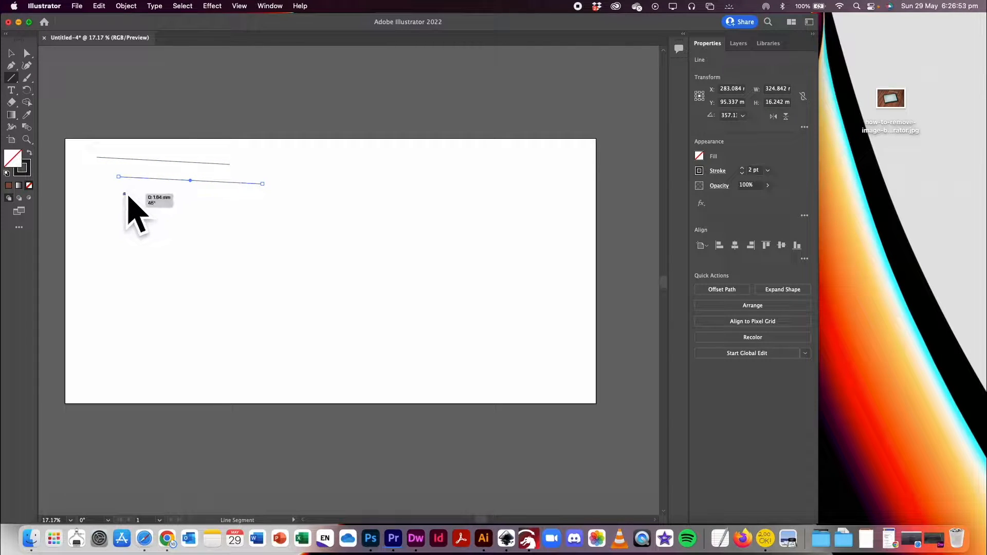
pyautogui.moveTo(124, 195); pyautogui.dragTo(320, 199)
pyautogui.moveTo(167, 135); pyautogui.dragTo(226, 260)
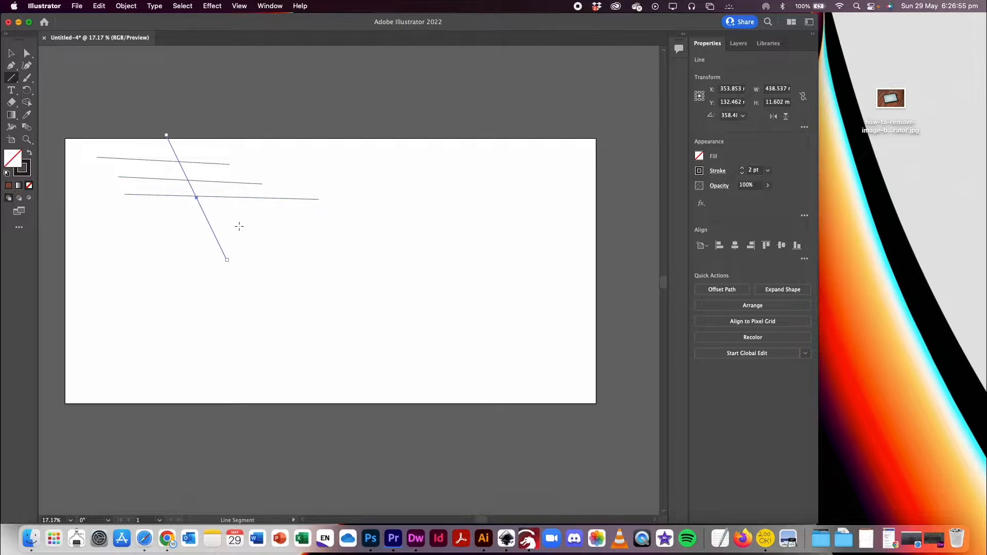
pyautogui.moveTo(251, 151); pyautogui.dragTo(222, 303)
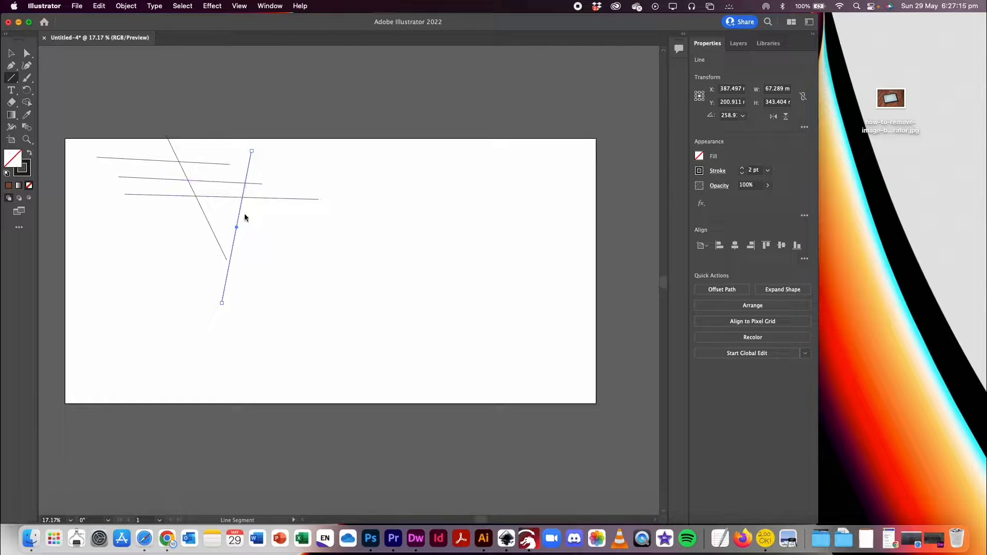
# Try rotation angles of 270°, 180° and 0° on the last drawn steep line.
pyautogui.click(743, 117)
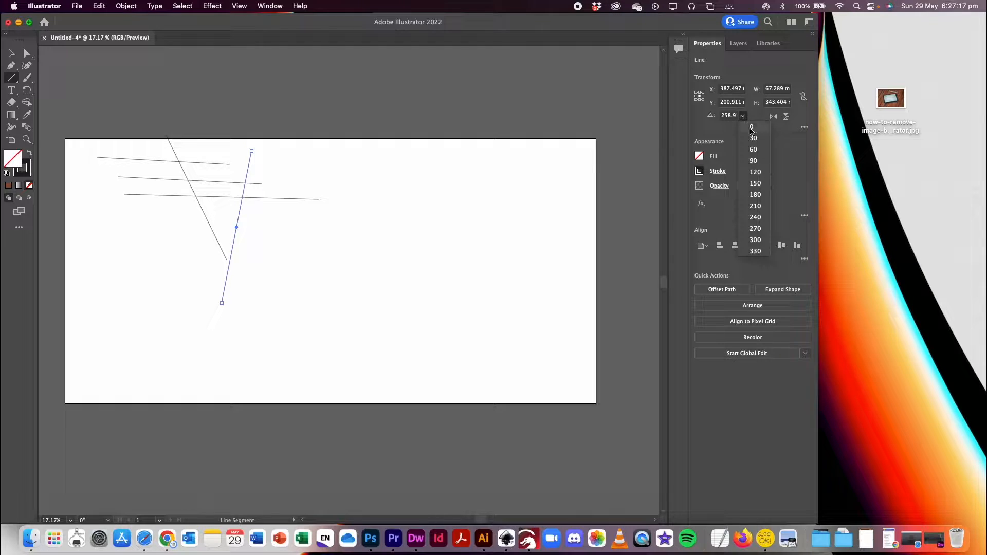
pyautogui.click(755, 230)
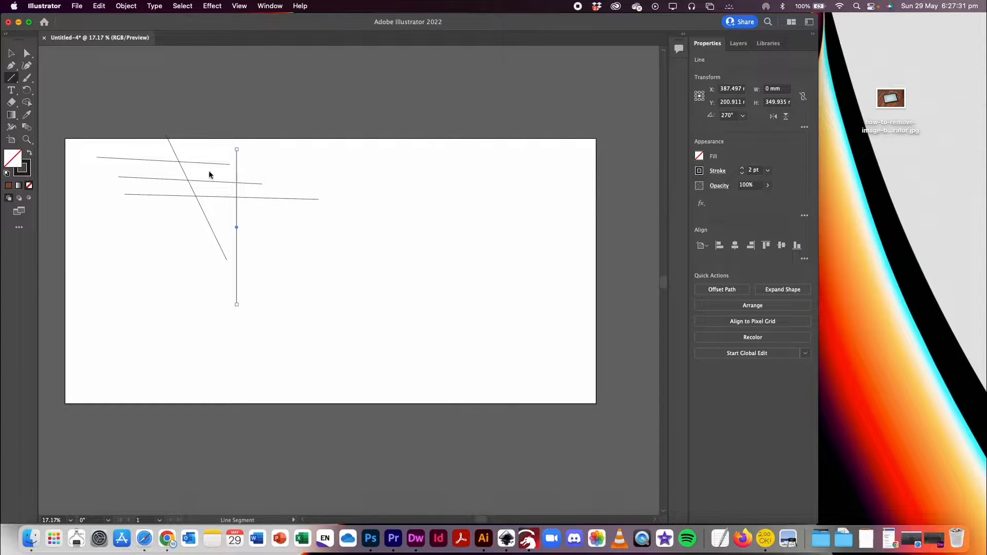
pyautogui.click(742, 116)
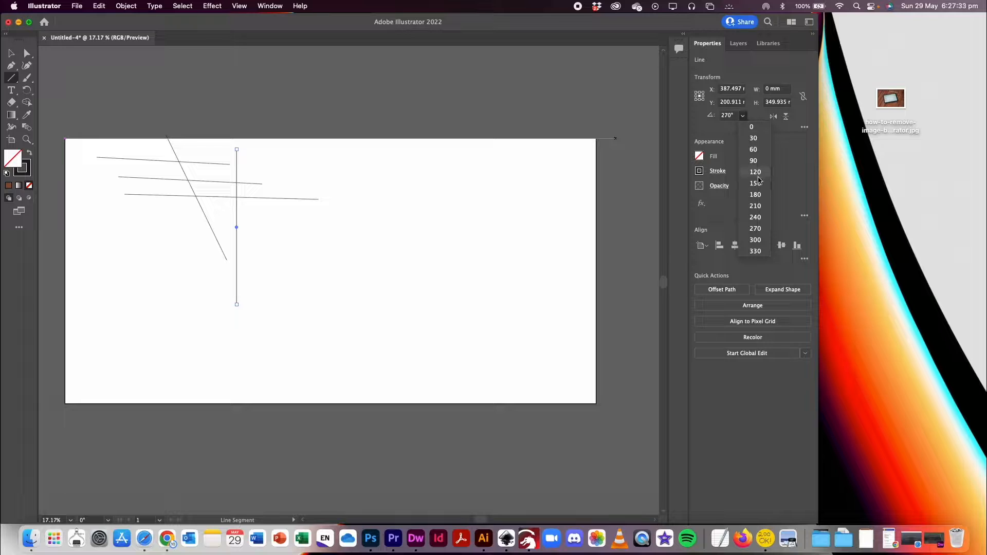
pyautogui.click(755, 194)
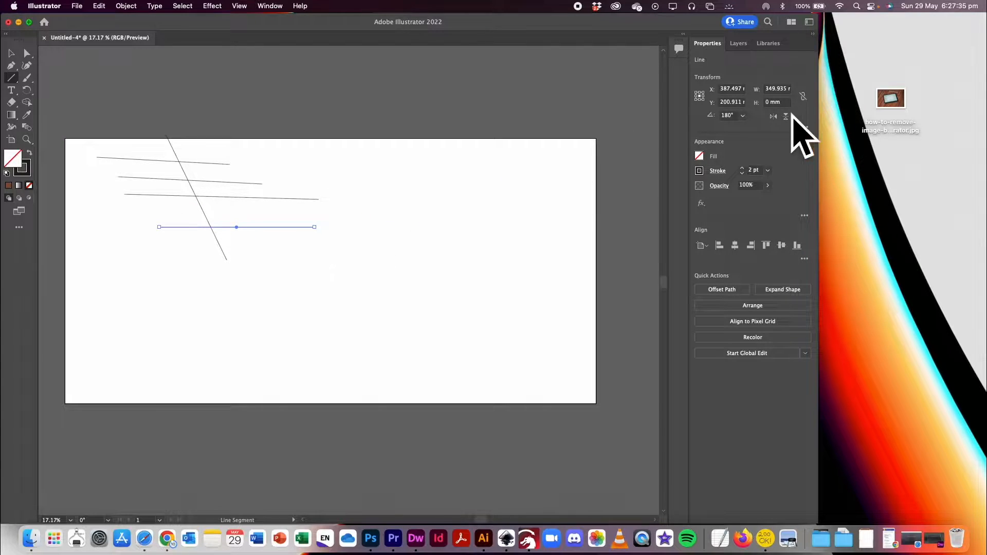
pyautogui.click(743, 116)
pyautogui.click(759, 132)
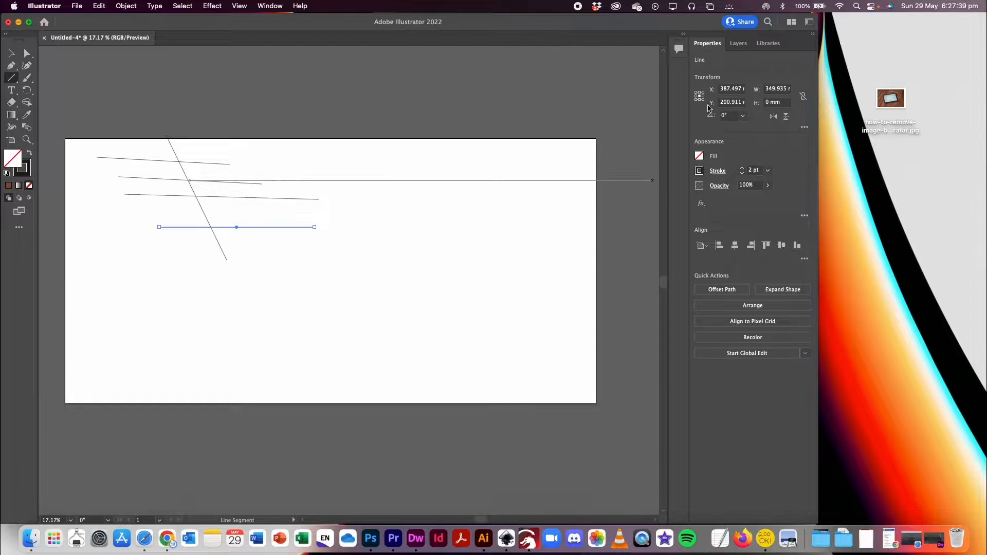
# Set the selected line's angle to 90° and its height to 100 mm.
pyautogui.click(743, 116)
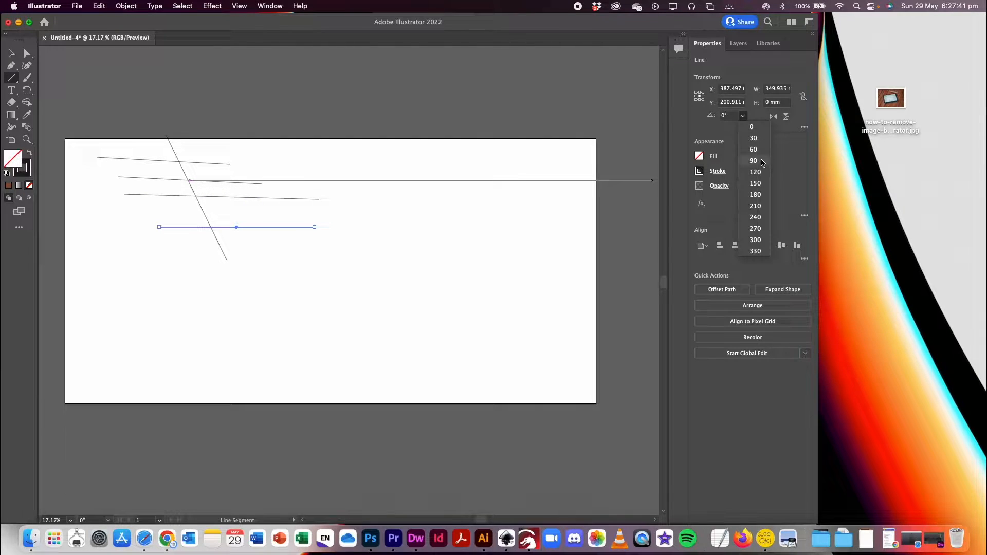
pyautogui.click(759, 166)
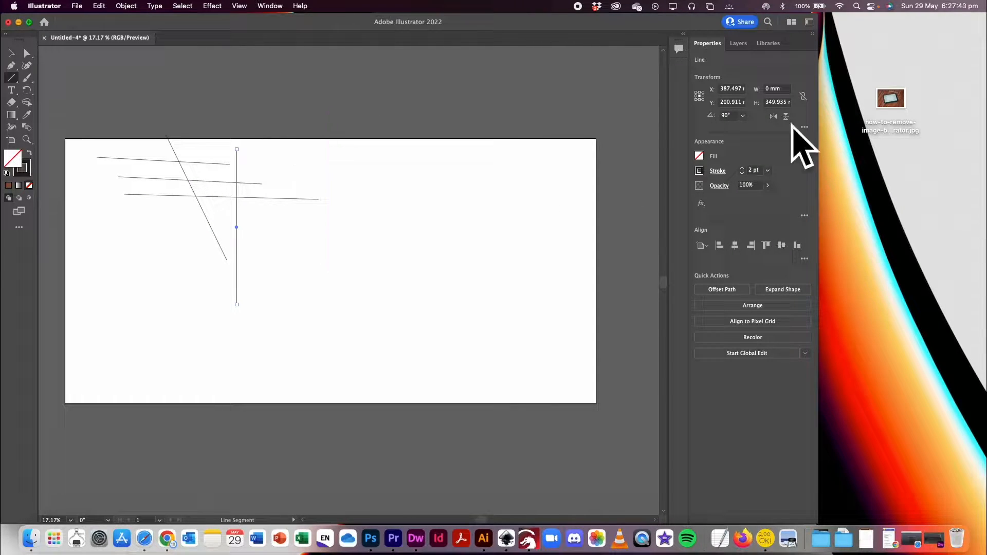
pyautogui.click(776, 102)
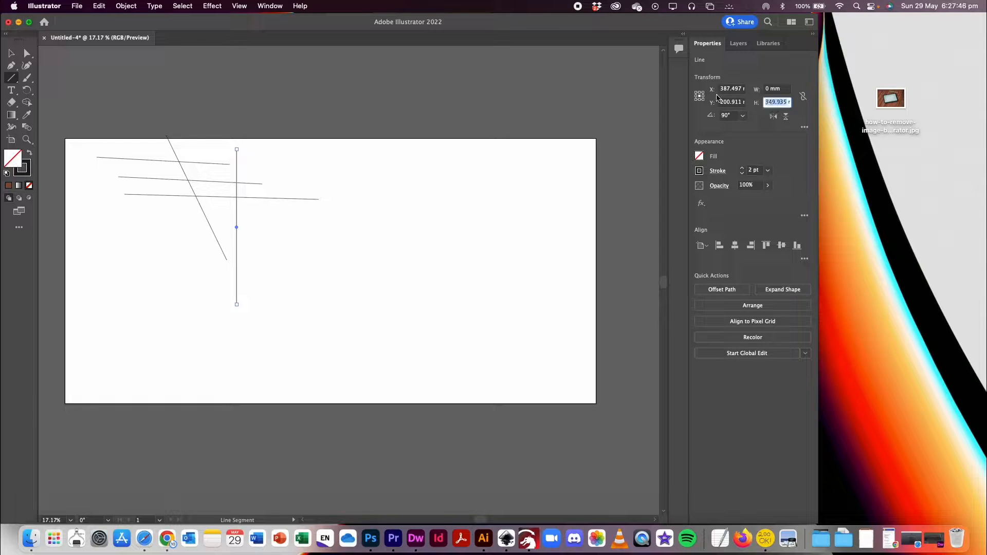
pyautogui.click(773, 101)
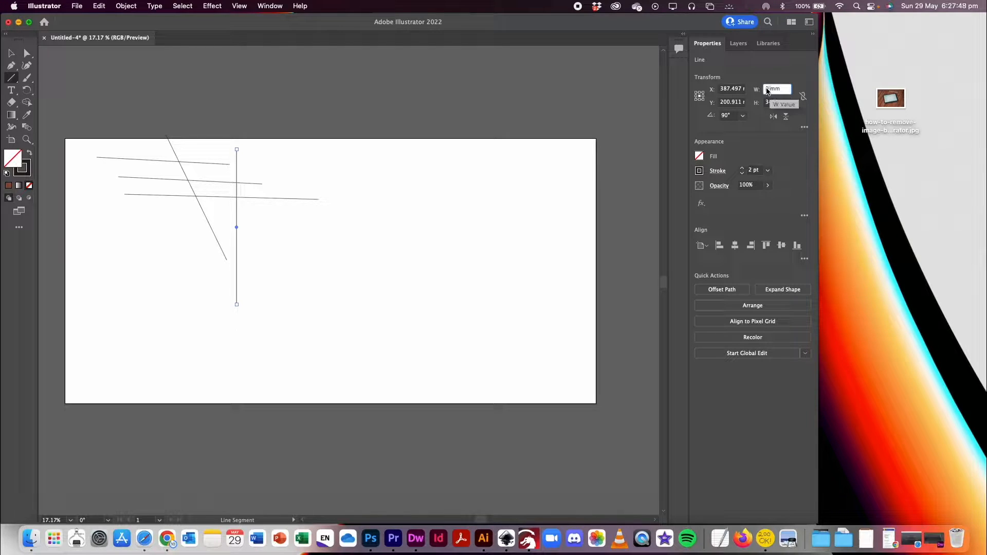
pyautogui.doubleClick(773, 101)
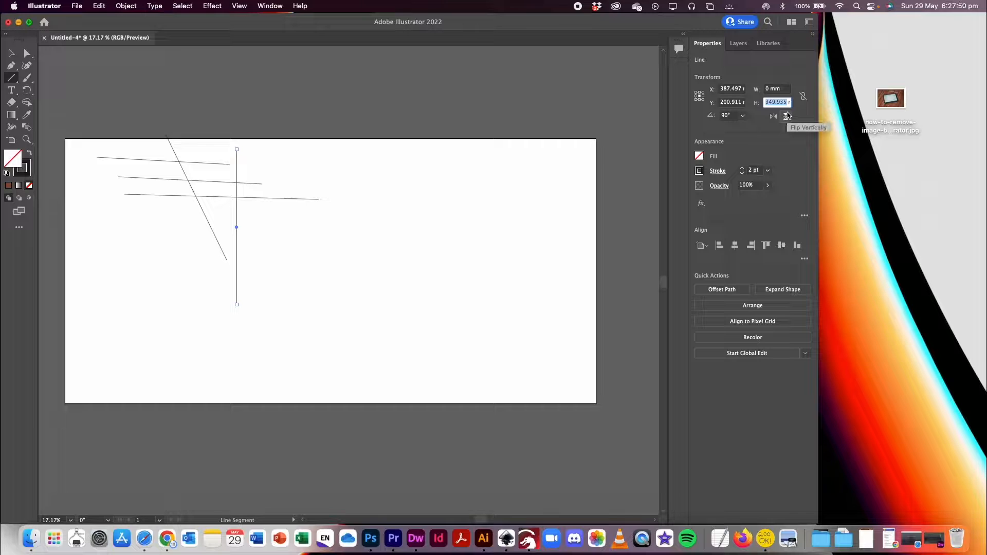
pyautogui.write('100')
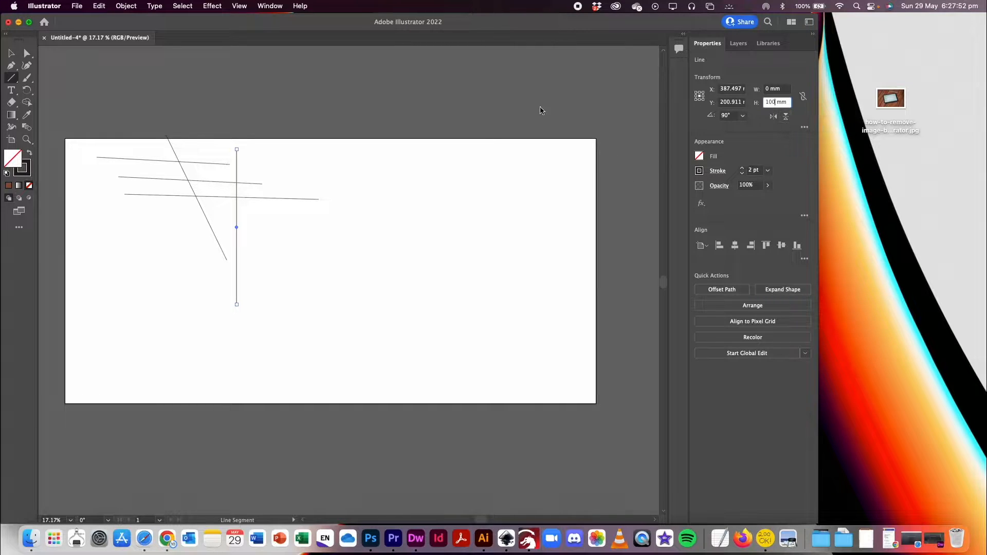
pyautogui.click(377, 173)
pyautogui.click(467, 302)
pyautogui.doubleClick(773, 101)
pyautogui.write('100')
pyautogui.press('Return')
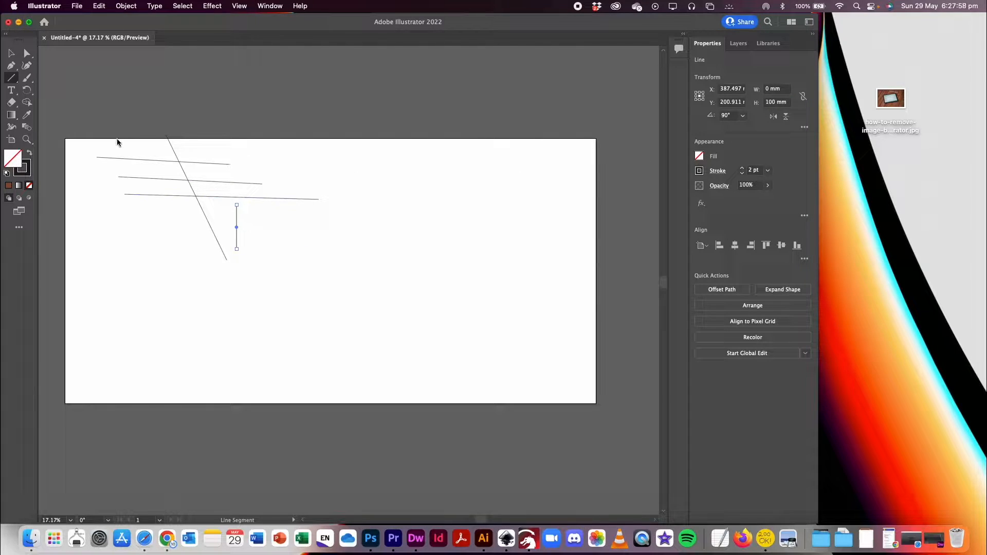
pyautogui.click(12, 78)
pyautogui.click(353, 159)
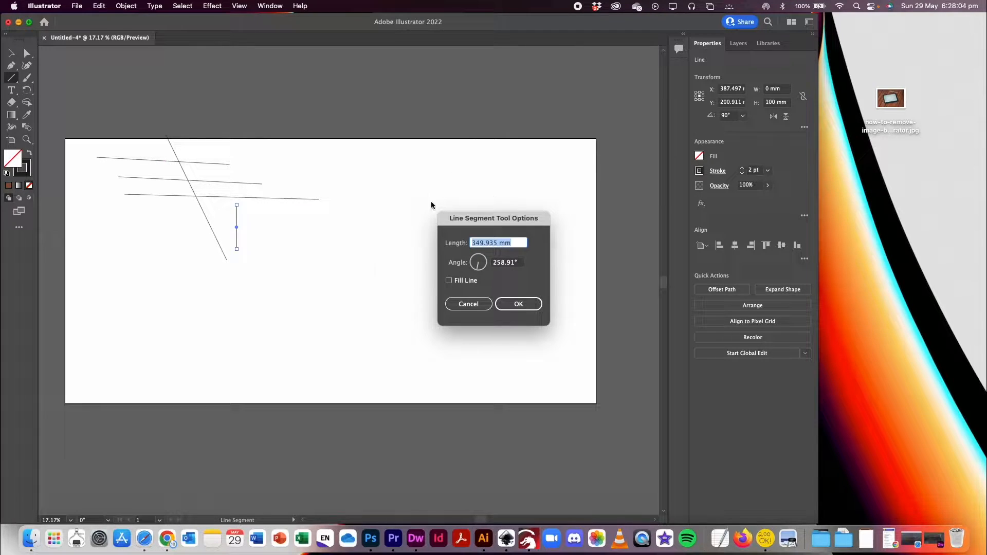
pyautogui.click(468, 303)
# Create a line 100 mm long at an angle of 270° just beyond the right ends of the existing lines.
pyautogui.click(331, 182)
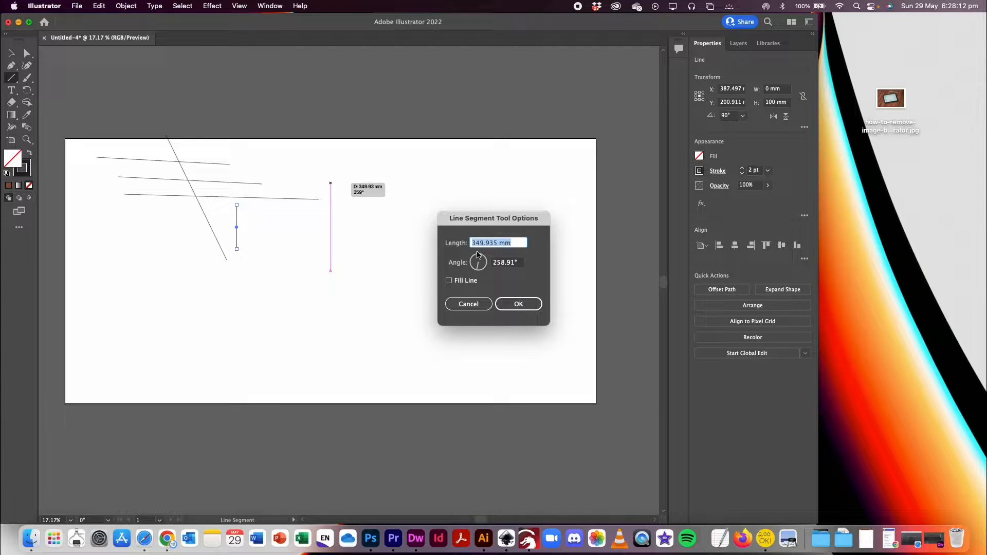
pyautogui.write('100')
pyautogui.press('Tab')
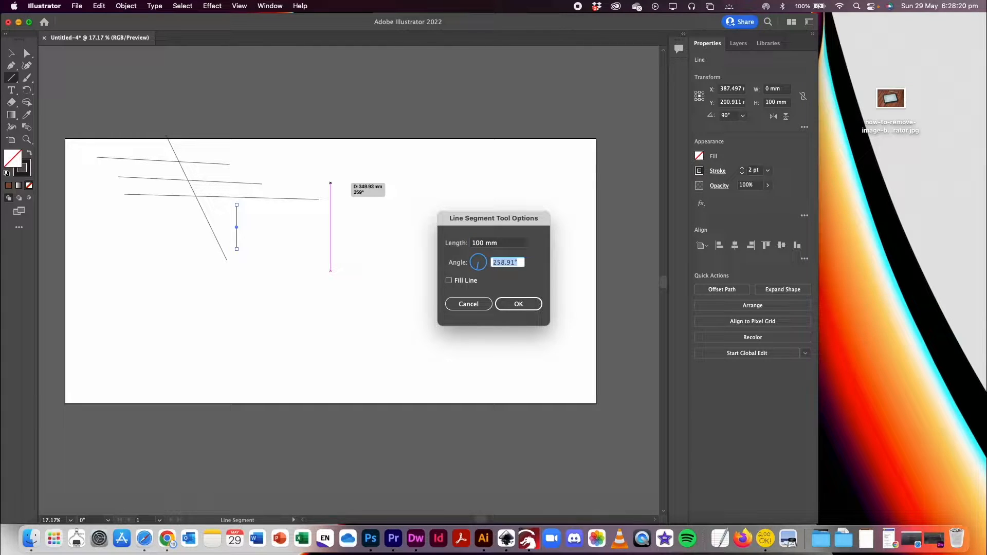
pyautogui.write('270')
pyautogui.click(519, 304)
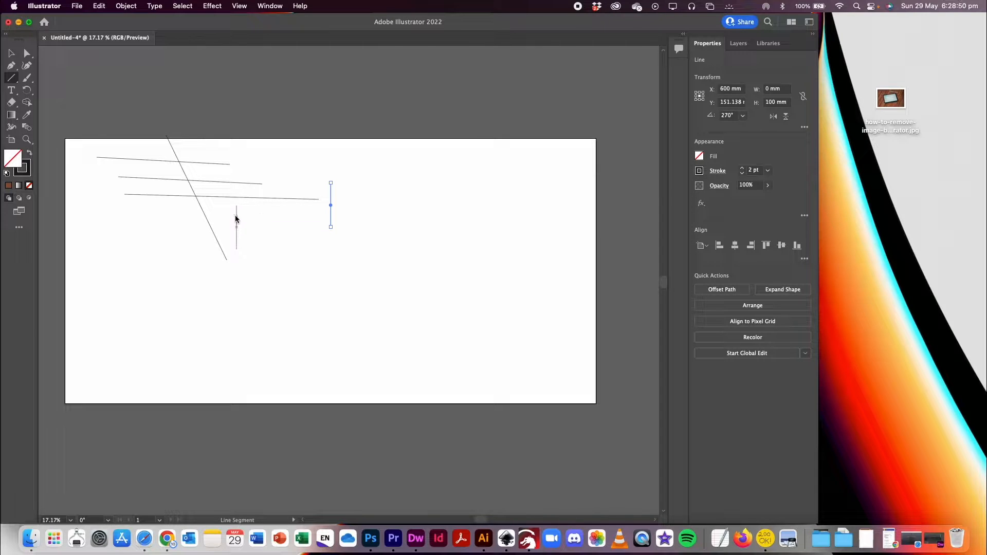
# Create a 100 mm line at 0° starting from the top endpoint of the short vertical line below the near-horizontal lines.
pyautogui.moveTo(330, 205); pyautogui.dragTo(298, 207)
pyautogui.click(237, 206)
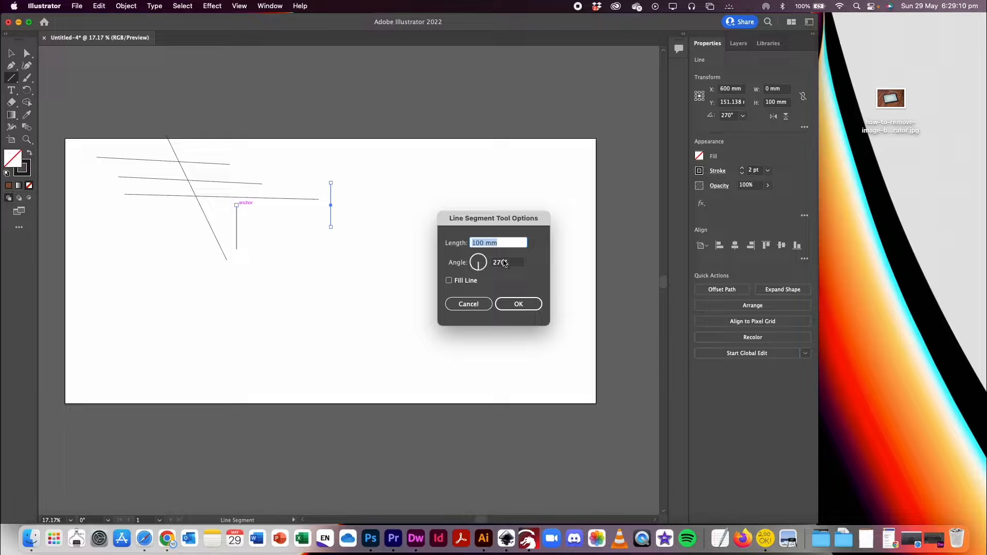
pyautogui.click(504, 263)
pyautogui.write('180')
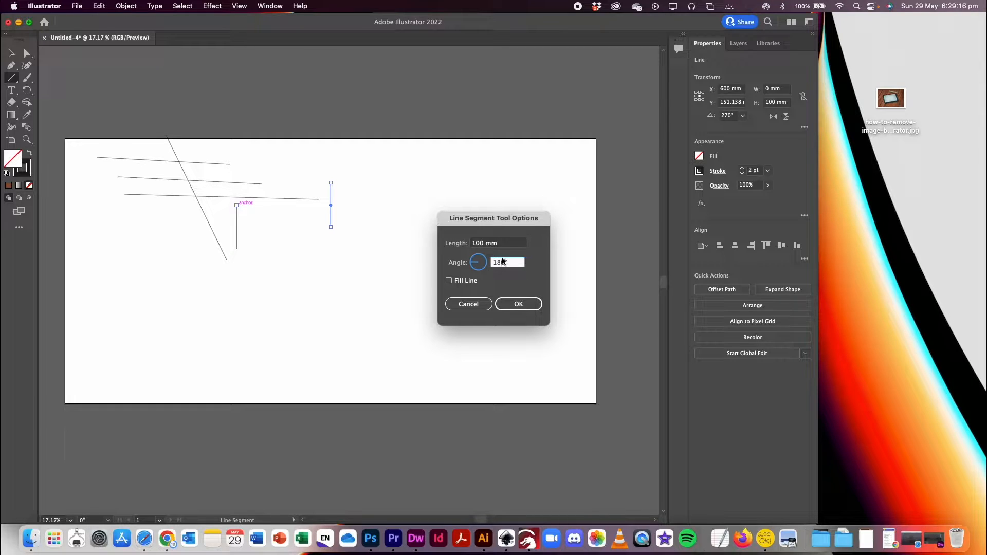
pyautogui.press('BackSpace')
pyautogui.press('BackSpace')
pyautogui.press('BackSpace')
pyautogui.click(519, 304)
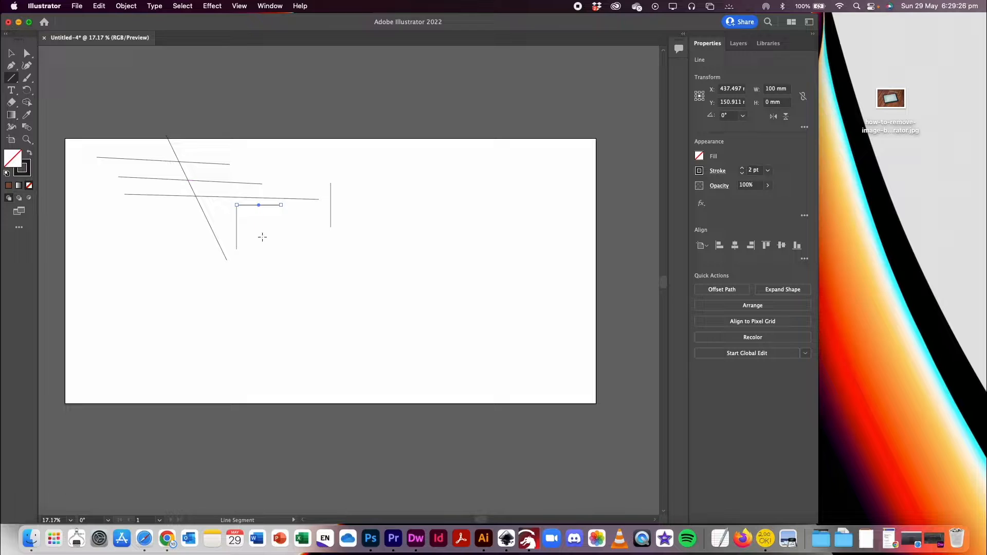
# Create a 100 mm line at 0° starting from the bottom endpoint of the same vertical line.
pyautogui.scroll(10, 235, 205)
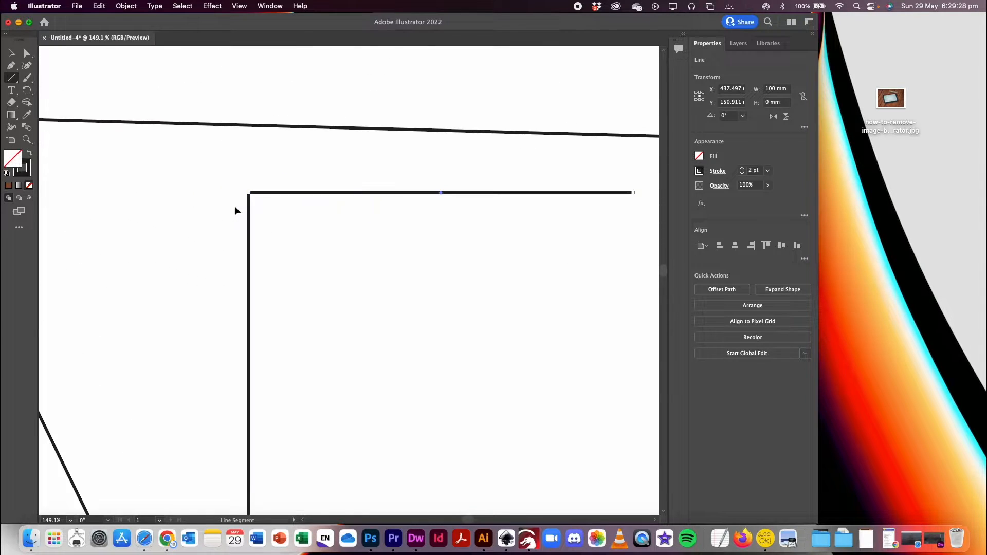
pyautogui.scroll(-4, 275, 163)
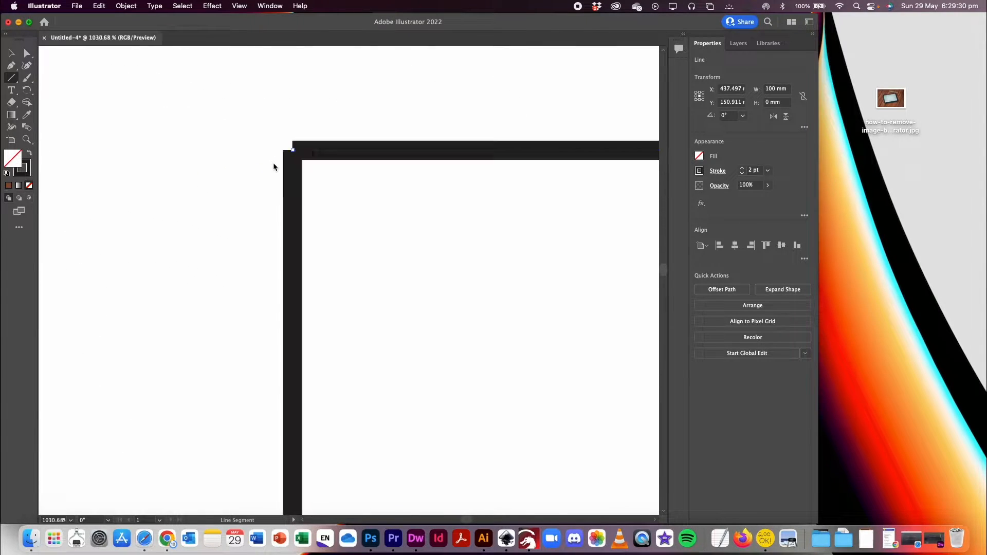
pyautogui.scroll(-3, 275, 164)
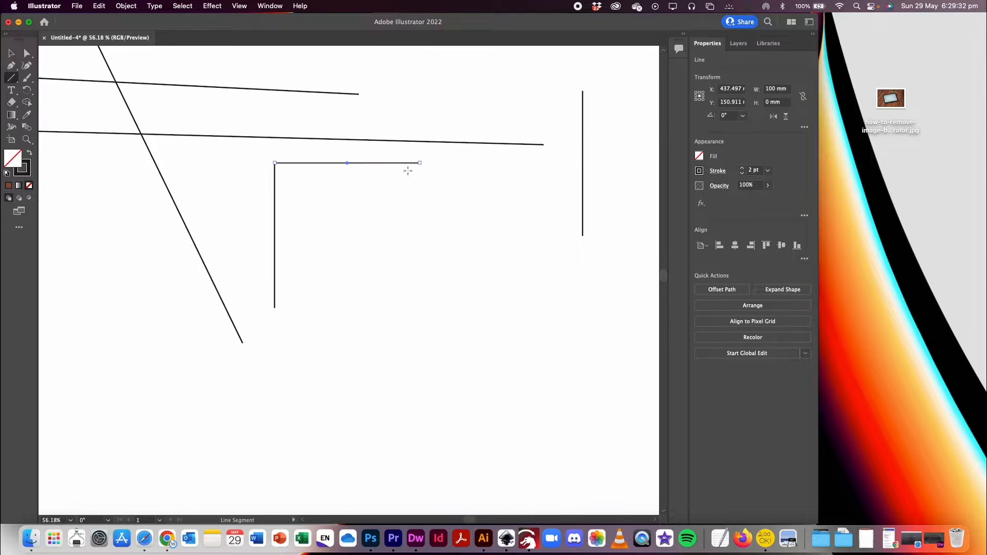
pyautogui.click(275, 308)
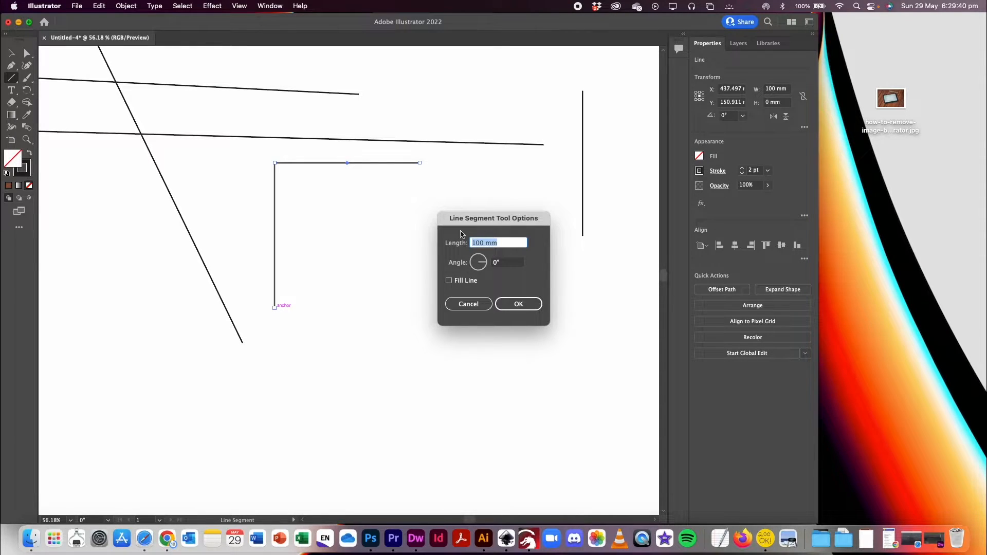
pyautogui.click(518, 304)
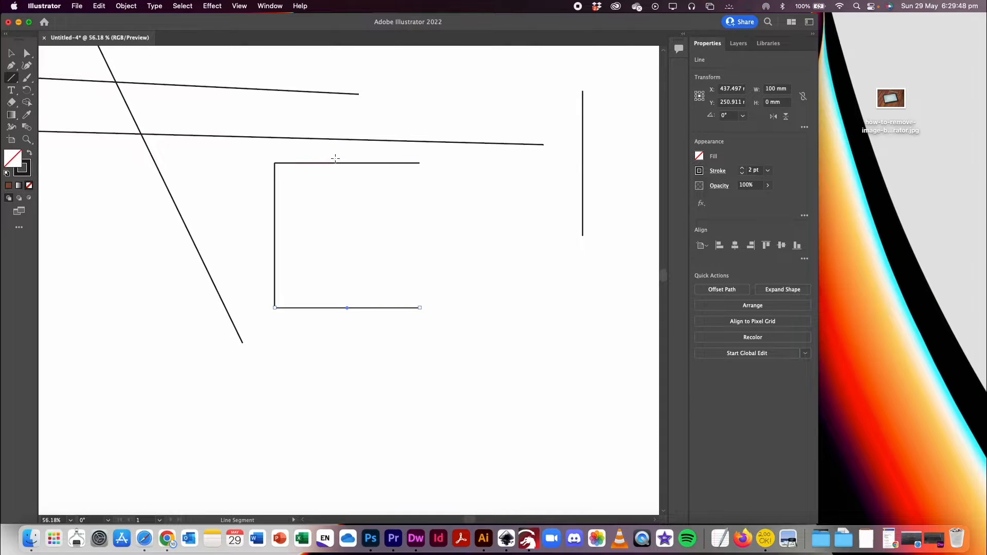
# Close the square with a 100 mm line at 270° from the top edge's right end, and draw its top-left to bottom-right diagonal.
pyautogui.click(420, 163)
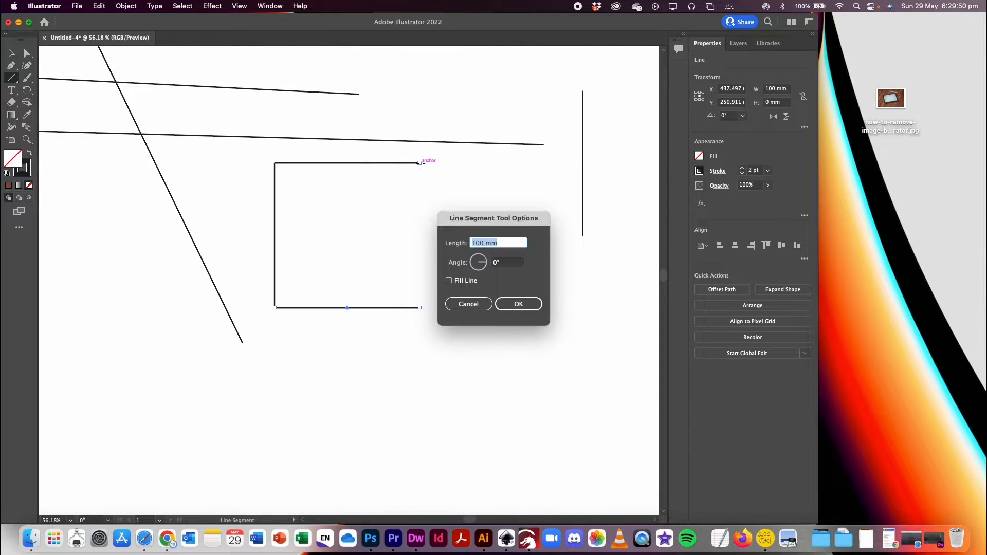
pyautogui.press('Tab')
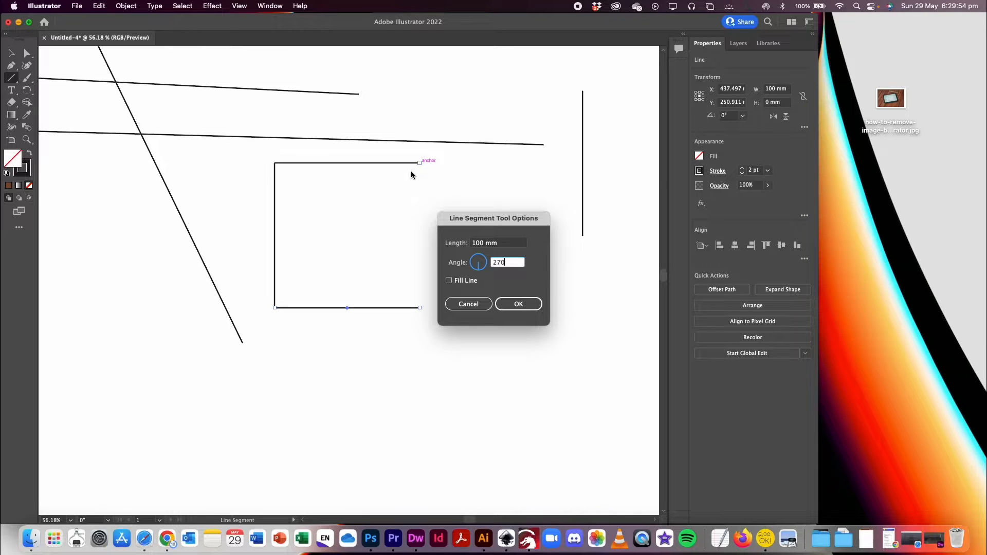
pyautogui.click(512, 303)
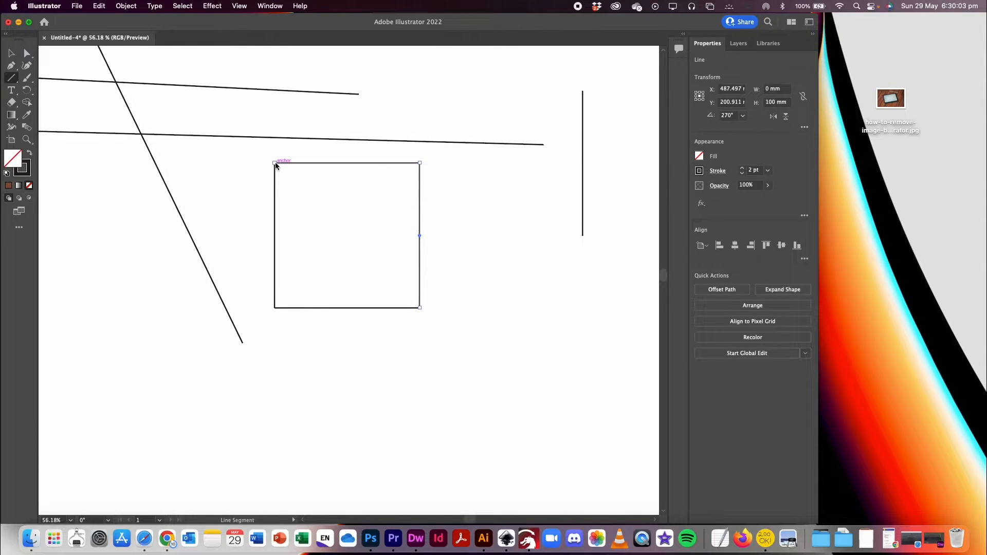
pyautogui.moveTo(275, 164); pyautogui.dragTo(420, 308)
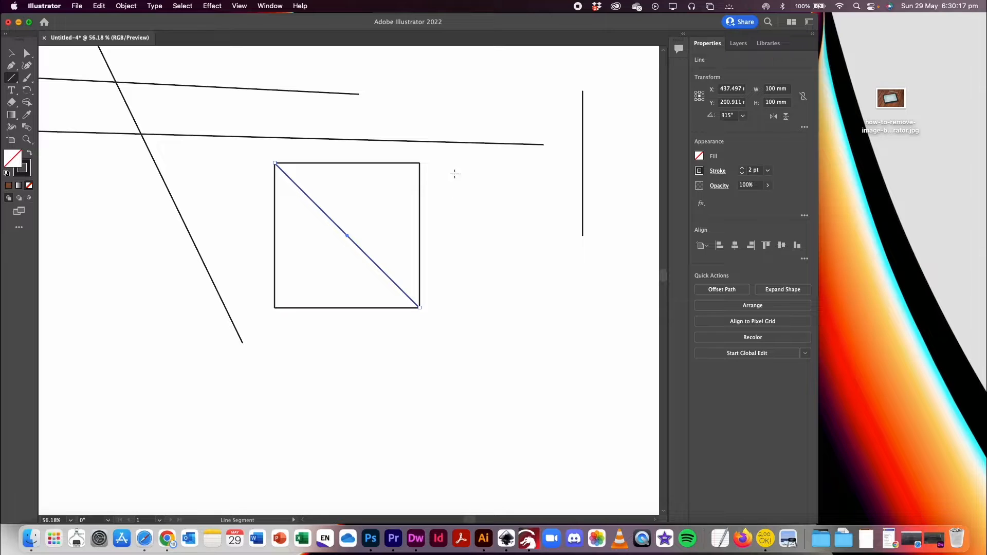
# Add a 141.421 mm line at 315° between the square and the vertical line.
pyautogui.click(463, 195)
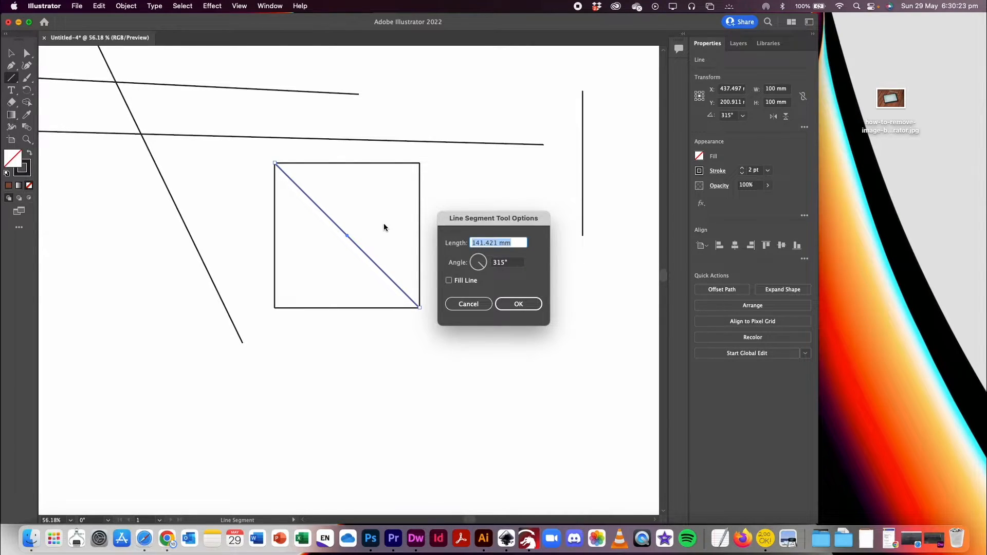
pyautogui.click(519, 304)
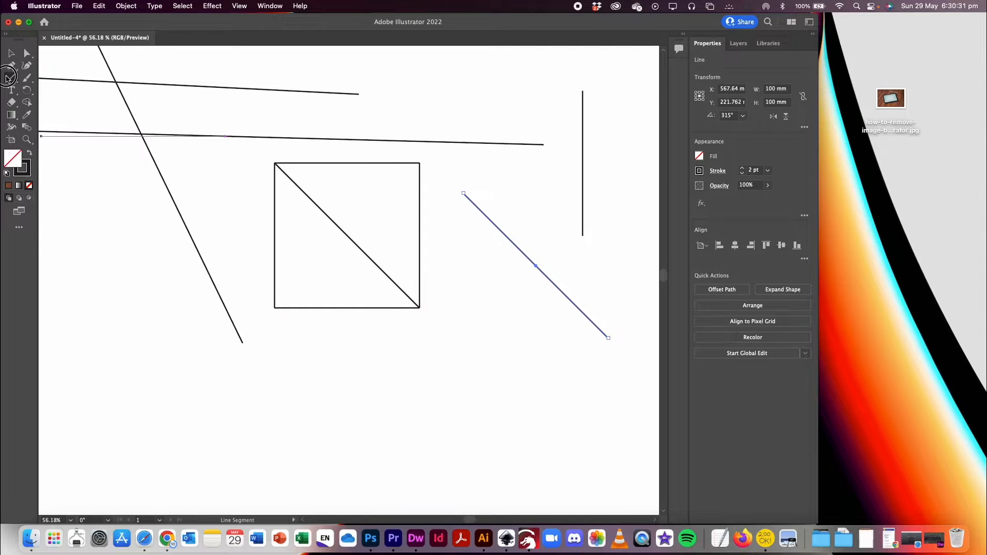
# Draw three overlapping rectangles around the square, including ones about 143 × 110 mm and 137 × 92 mm.
pyautogui.moveTo(11, 81); pyautogui.dragTo(58, 78)
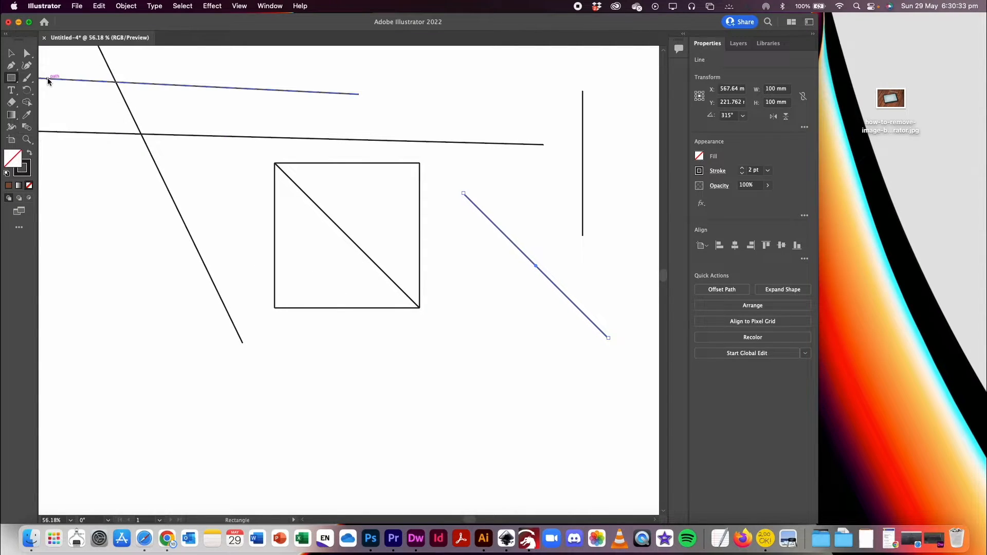
pyautogui.moveTo(100, 213); pyautogui.dragTo(307, 373)
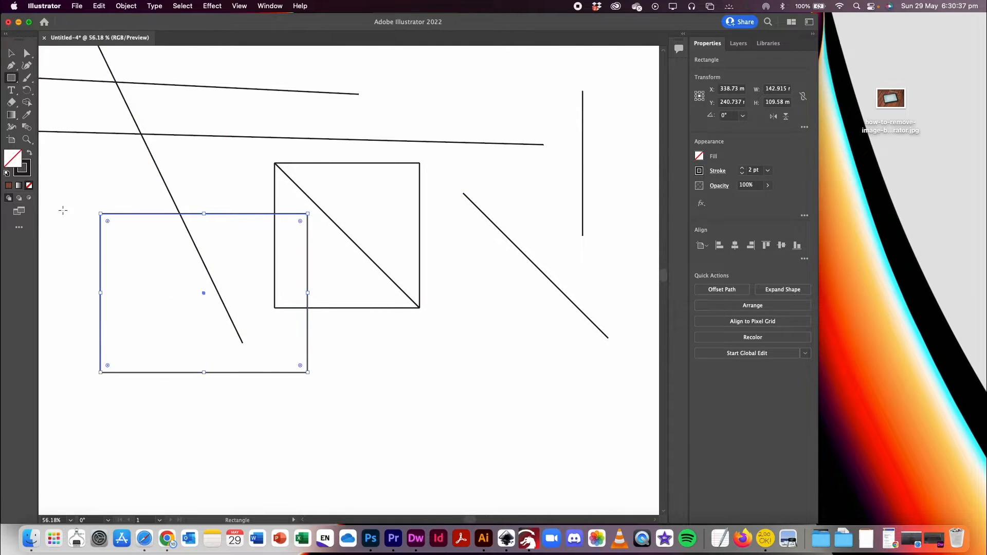
pyautogui.moveTo(124, 158)
pyautogui.mouseDown()
pyautogui.moveTo(192, 163)
pyautogui.moveTo(261, 235)
pyautogui.moveTo(286, 317)
pyautogui.moveTo(538, 299)
pyautogui.mouseUp()
pyautogui.moveTo(241, 72)
pyautogui.mouseDown()
pyautogui.moveTo(355, 165)
pyautogui.moveTo(440, 205)
pyautogui.mouseUp()
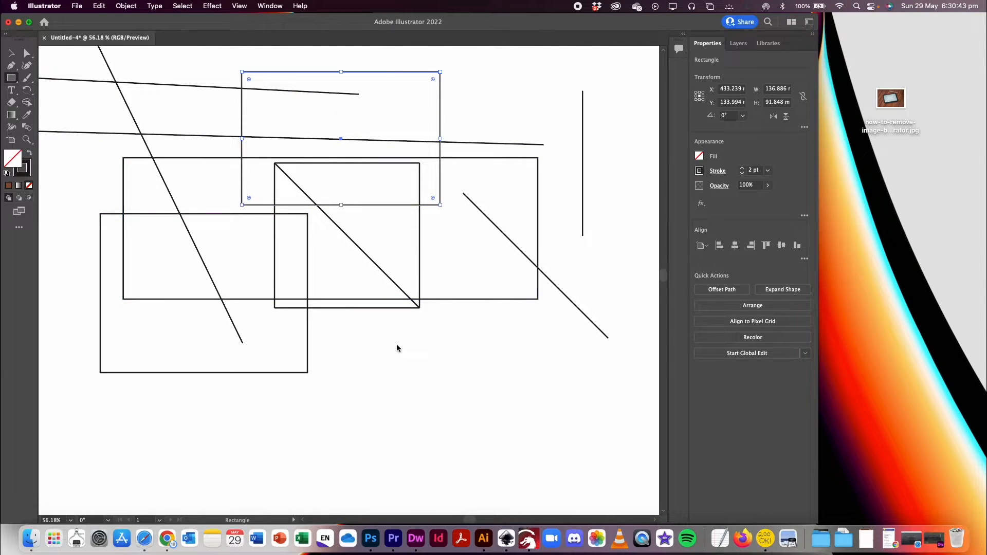
# Draw a square about 60 mm wide below the diagonal square and a rectangle about 41 × 20 mm beside it.
pyautogui.moveTo(395, 347)
pyautogui.mouseDown()
pyautogui.moveTo(517, 466)
pyautogui.moveTo(481, 433)
pyautogui.mouseUp()
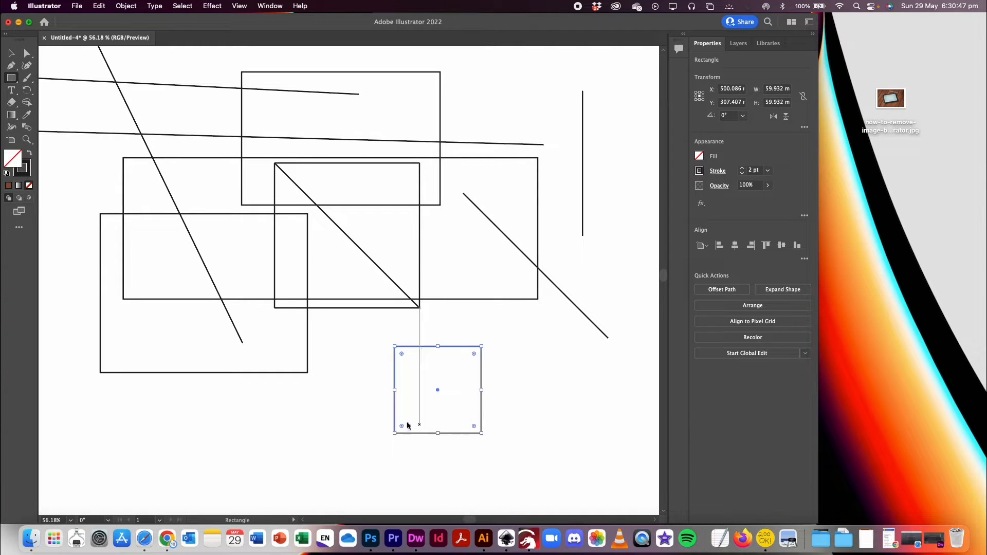
pyautogui.moveTo(313, 401); pyautogui.dragTo(363, 452)
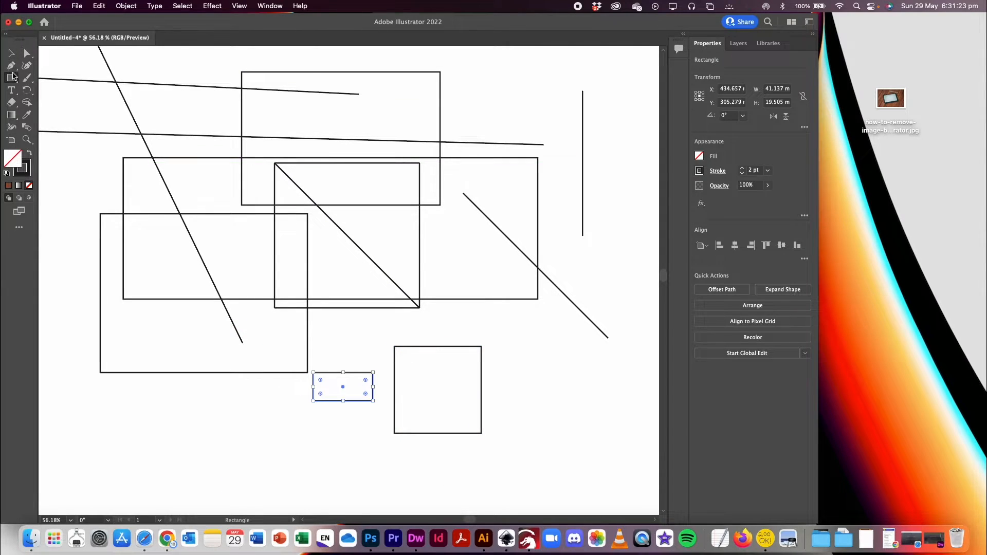
# Draw two freehand lines: one at about 10° across the lower-left rectangle, and one at about 182° above the small square.
pyautogui.moveTo(13, 76); pyautogui.dragTo(62, 127)
pyautogui.moveTo(53, 289); pyautogui.dragTo(181, 266)
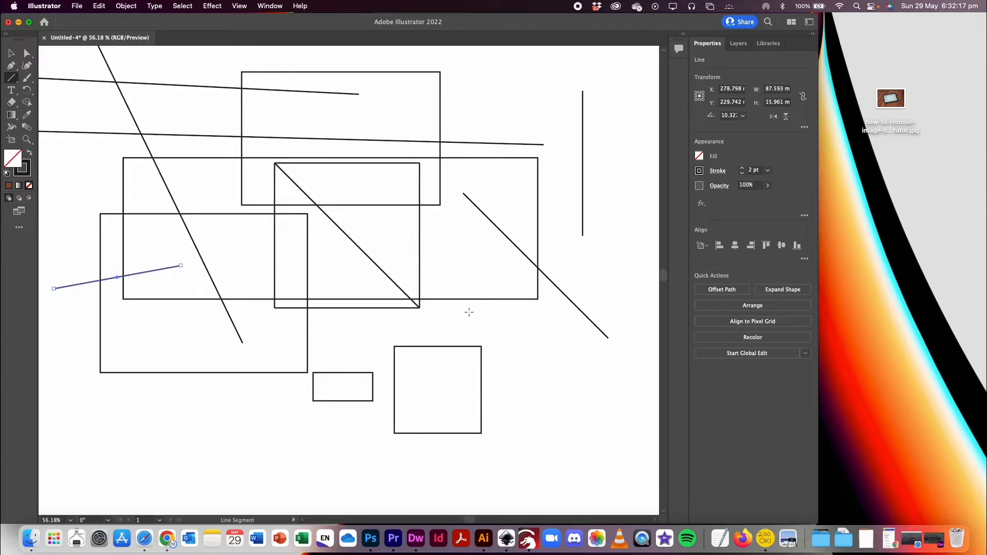
pyautogui.moveTo(444, 305); pyautogui.dragTo(400, 317)
# Create an ellipse 100 mm wide and 50 mm high just beyond the vertical line.
pyautogui.click(12, 80)
pyautogui.click(61, 90)
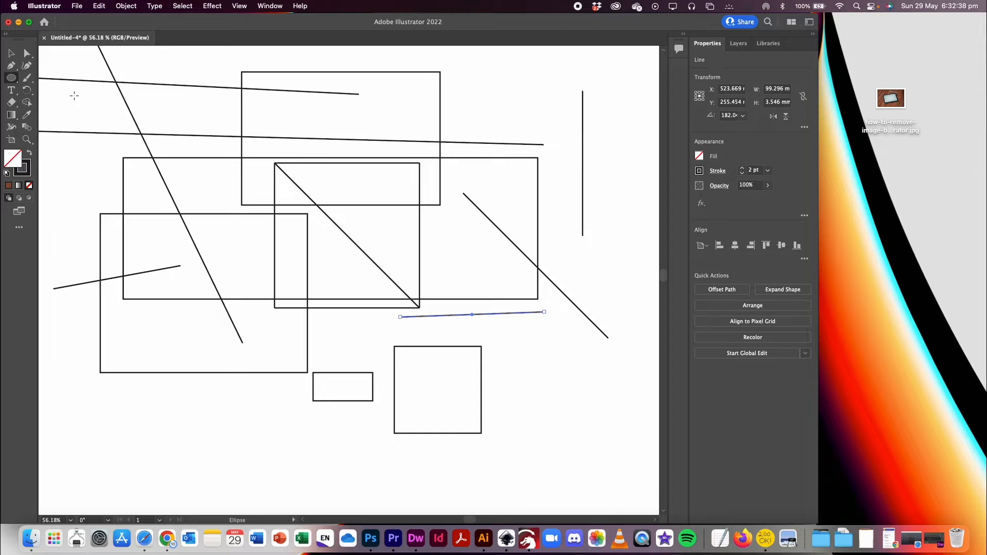
pyautogui.scroll(-5, 208, 195)
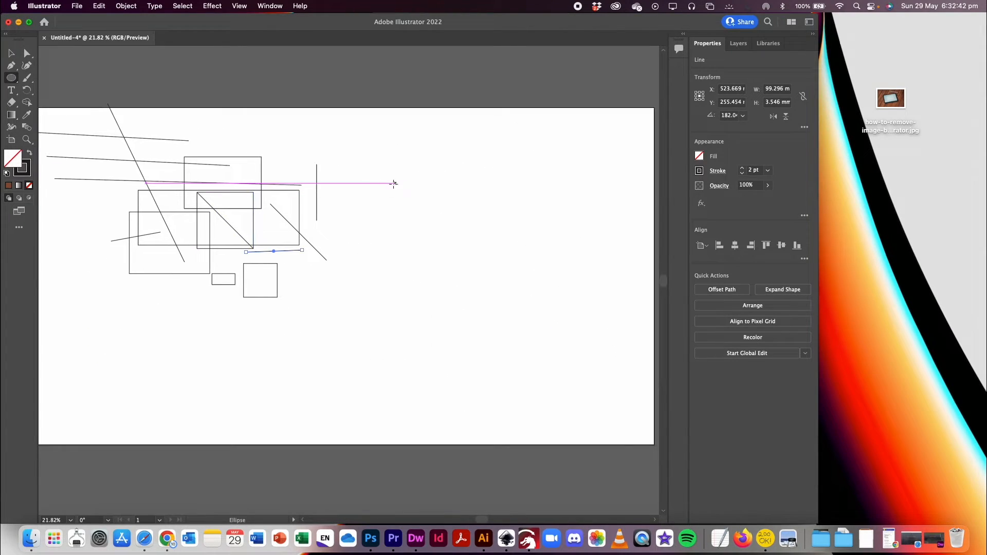
pyautogui.click(345, 179)
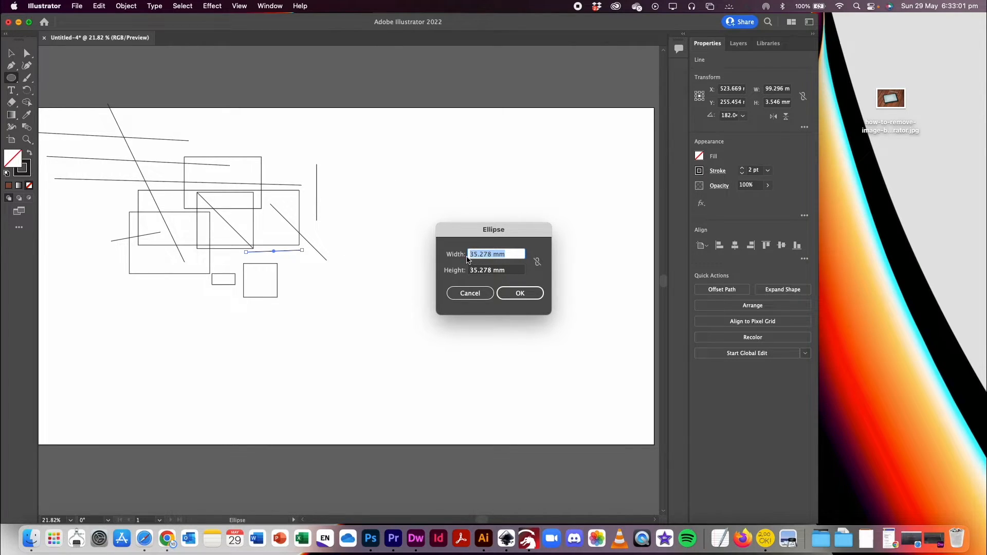
pyautogui.write('100')
pyautogui.doubleClick(479, 271)
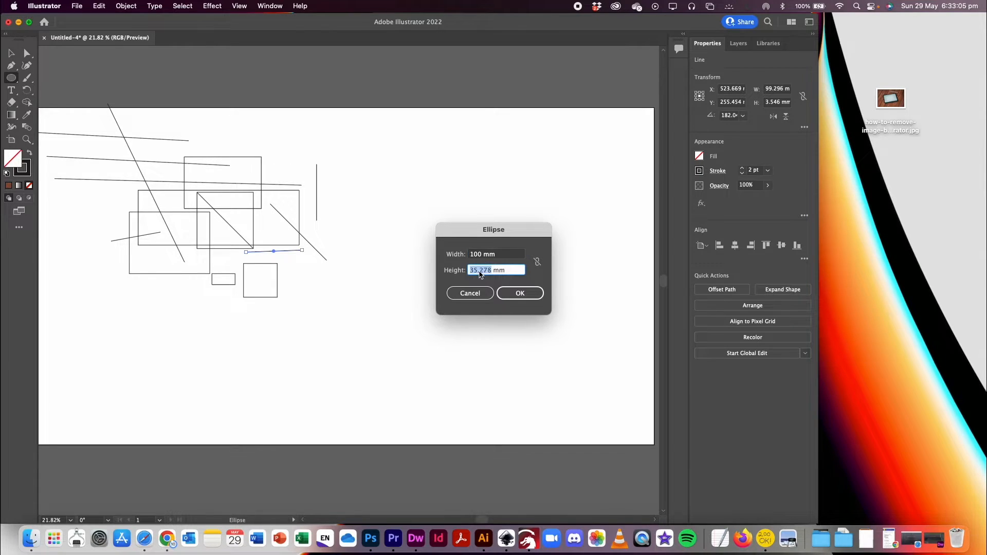
pyautogui.write('50')
pyautogui.press('Return')
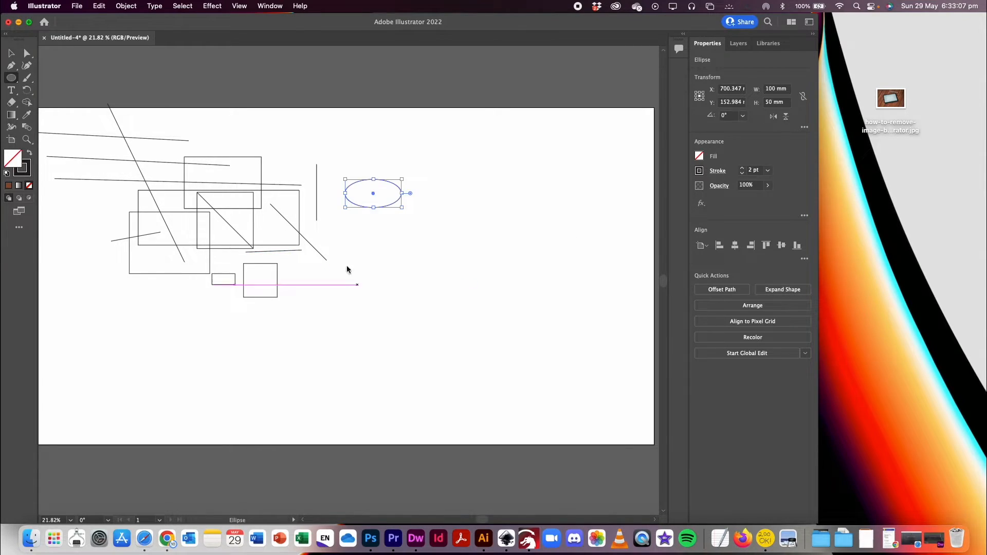
# Create a circle 100 mm wide and 100 mm high below the ellipse.
pyautogui.click(396, 251)
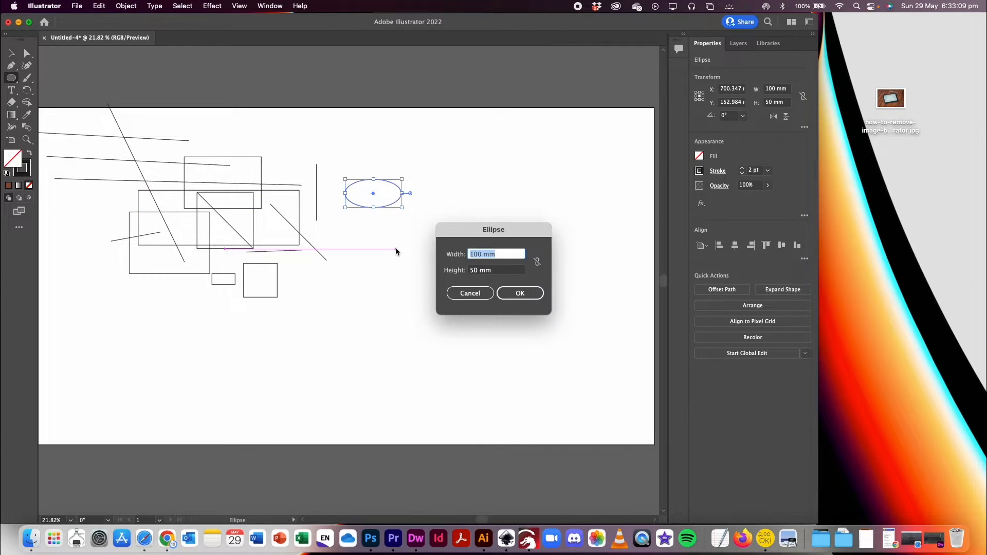
pyautogui.doubleClick(478, 272)
pyautogui.write('10')
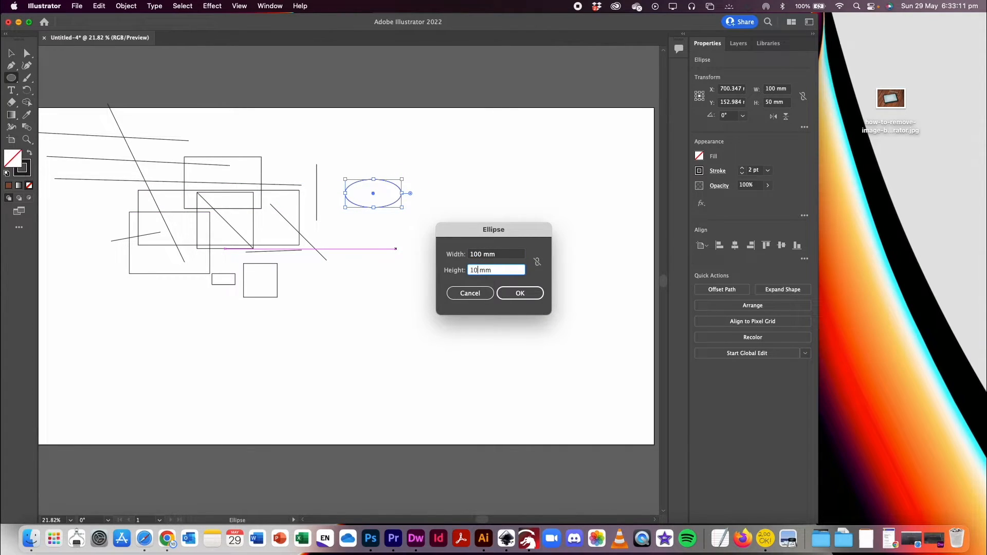
pyautogui.write('0')
pyautogui.press('Return')
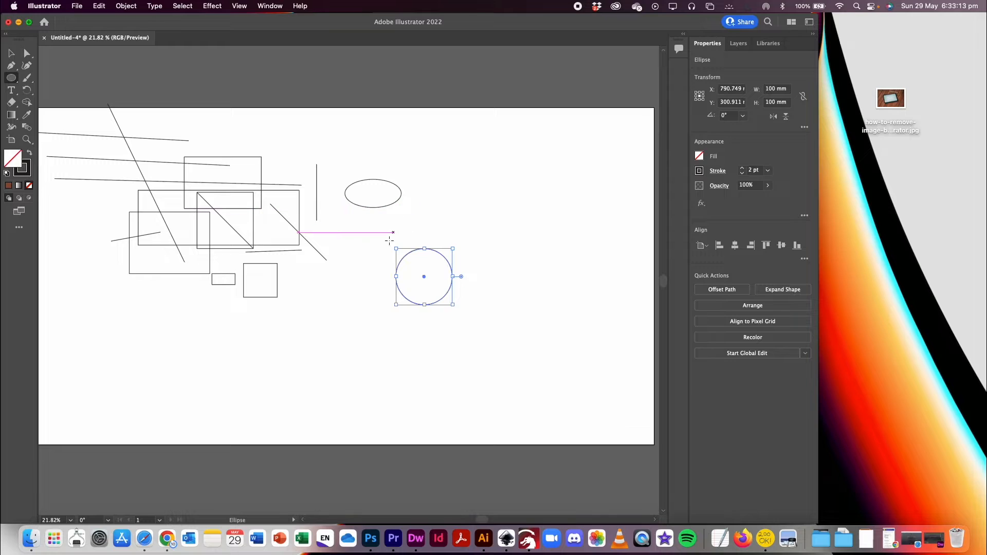
# Draw a freehand ellipse about 55 × 48 mm between the wide ellipse and the circle.
pyautogui.moveTo(342, 236)
pyautogui.mouseDown()
pyautogui.moveTo(389, 227)
pyautogui.moveTo(401, 293)
pyautogui.moveTo(352, 304)
pyautogui.moveTo(384, 263)
pyautogui.moveTo(394, 295)
pyautogui.moveTo(355, 298)
pyautogui.moveTo(405, 293)
pyautogui.moveTo(366, 267)
pyautogui.moveTo(417, 307)
pyautogui.moveTo(320, 223)
pyautogui.moveTo(429, 311)
pyautogui.moveTo(262, 172)
pyautogui.moveTo(347, 235)
pyautogui.mouseUp()
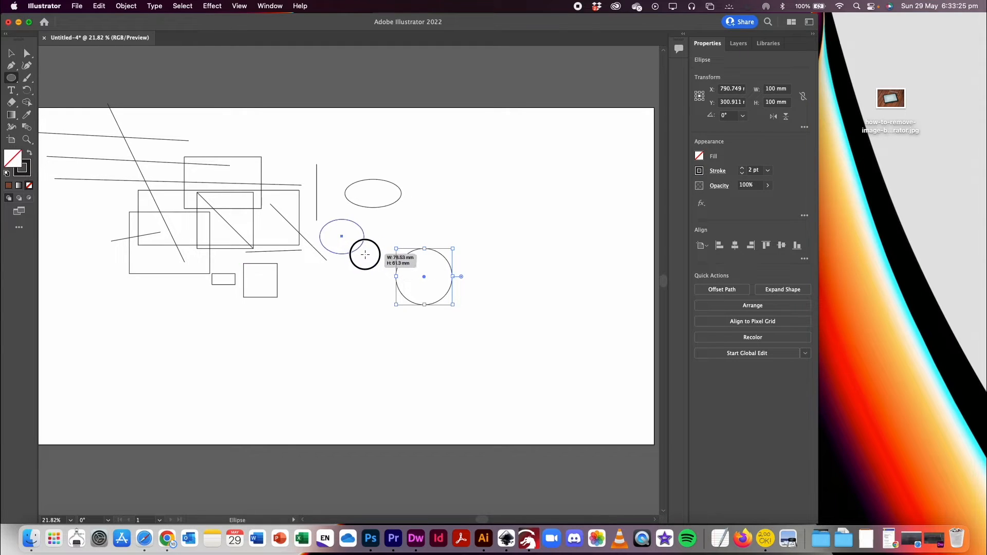
pyautogui.moveTo(365, 254)
pyautogui.mouseDown()
pyautogui.moveTo(409, 287)
pyautogui.moveTo(354, 241)
pyautogui.moveTo(355, 254)
pyautogui.mouseUp()
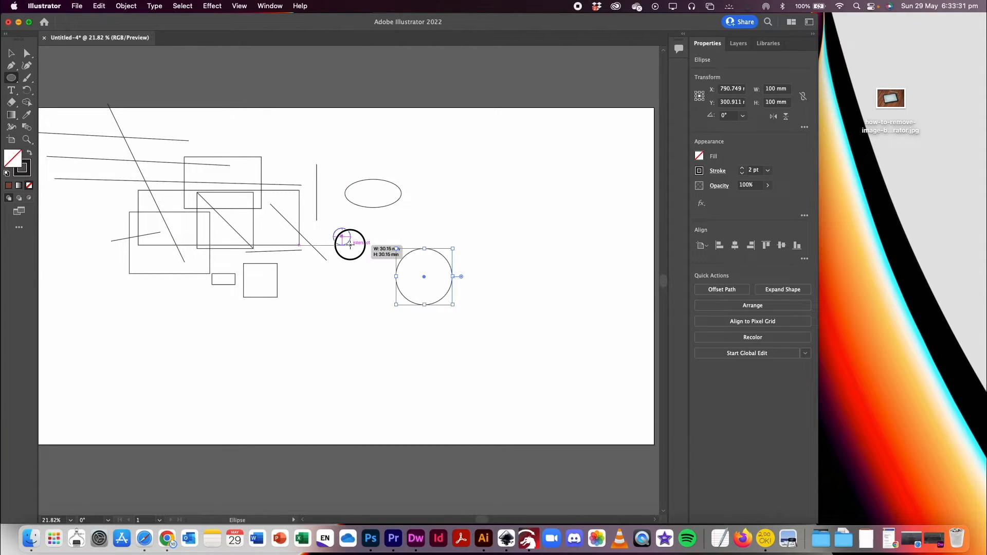
pyautogui.moveTo(381, 276); pyautogui.dragTo(432, 263)
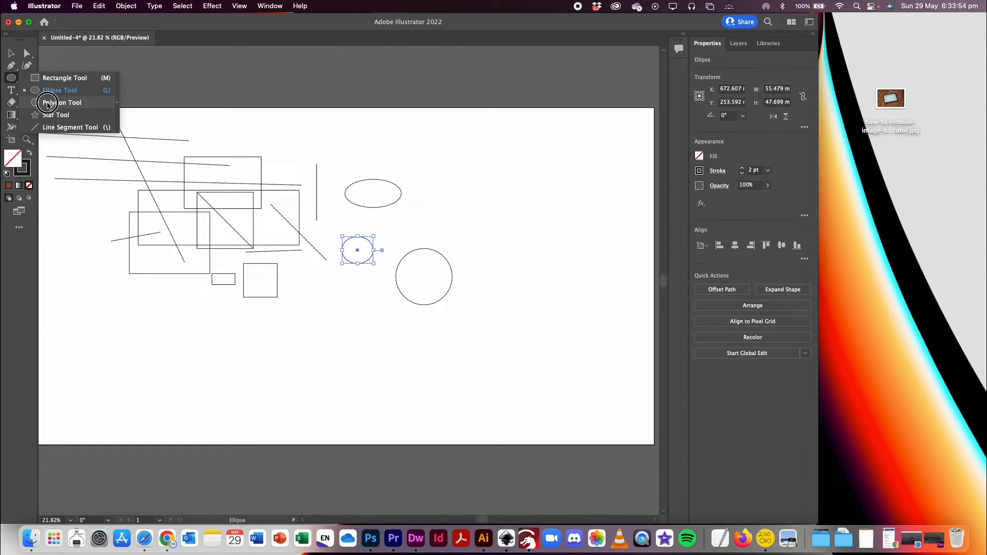
# Create a six-sided polygon with a radius of 17.639 mm above the wide ellipse.
pyautogui.click(47, 103)
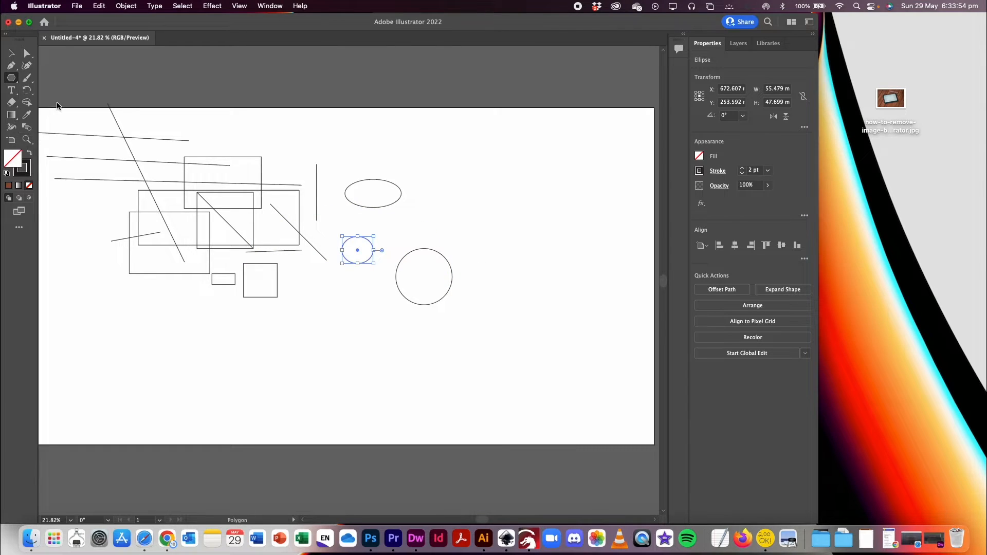
pyautogui.click(386, 127)
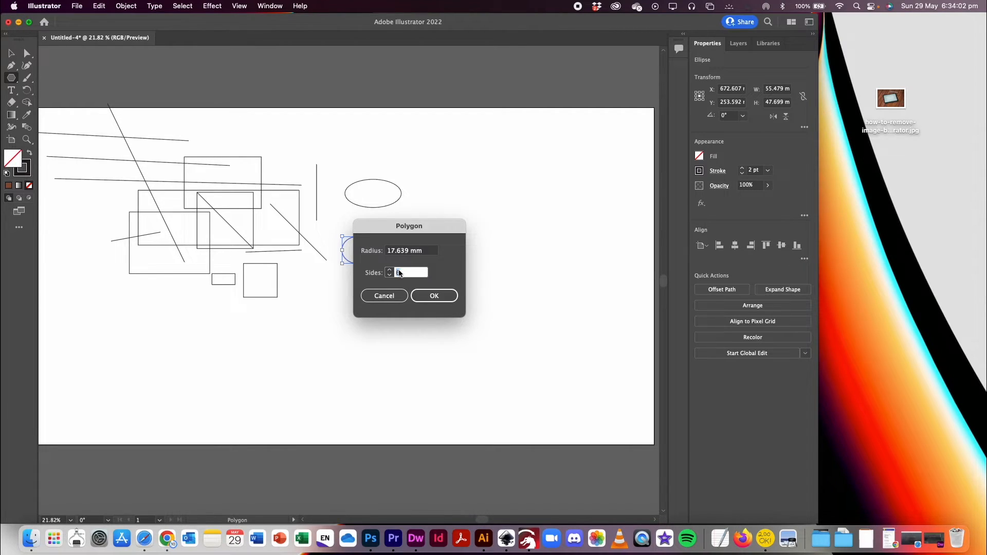
pyautogui.click(436, 296)
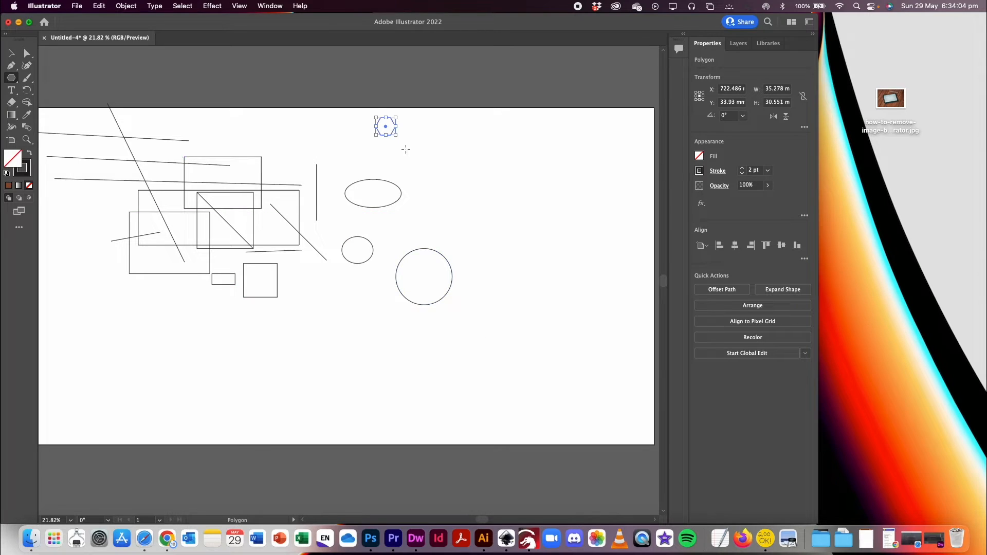
# Create an octagon and a five-sided polygon near the hexagon, each with a radius of 17.639 mm.
pyautogui.click(425, 171)
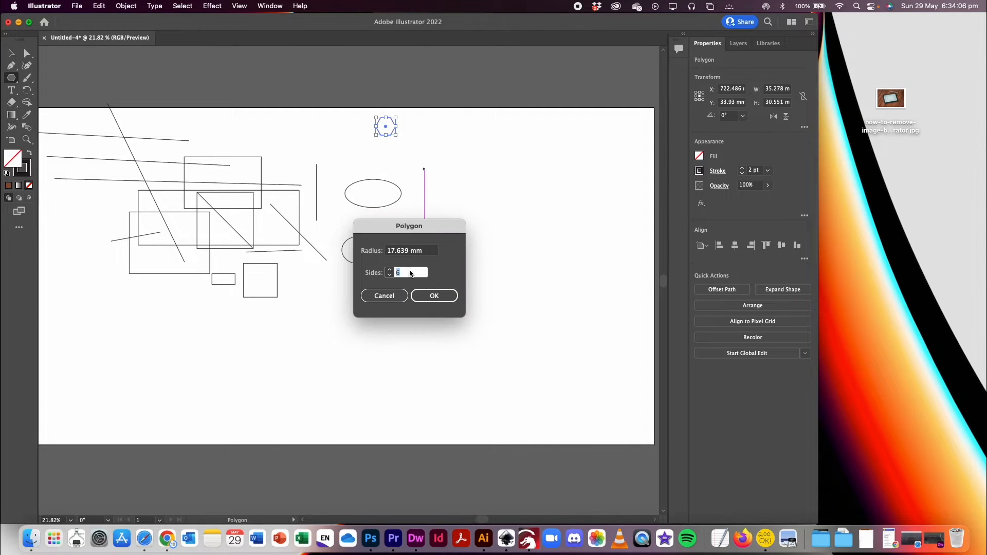
pyautogui.click(418, 297)
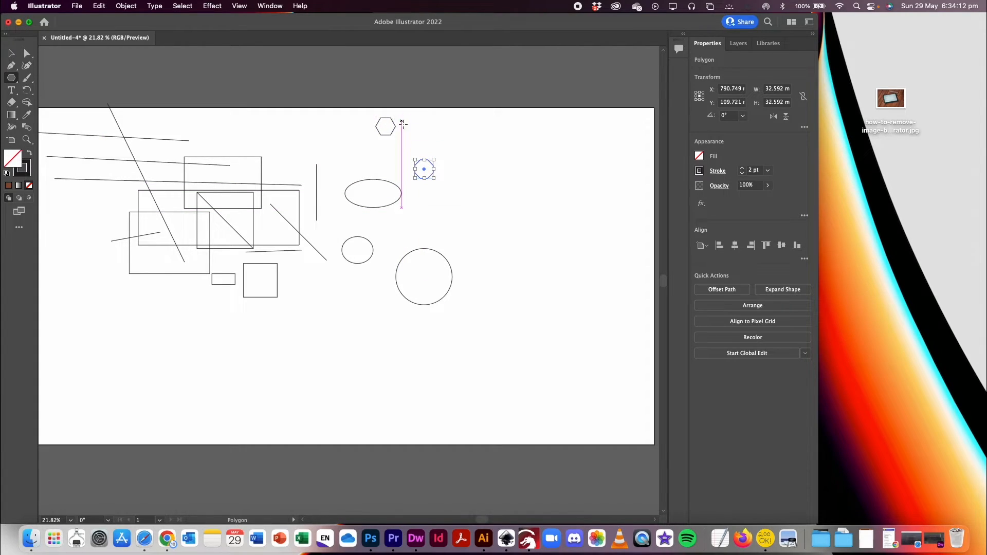
pyautogui.click(454, 143)
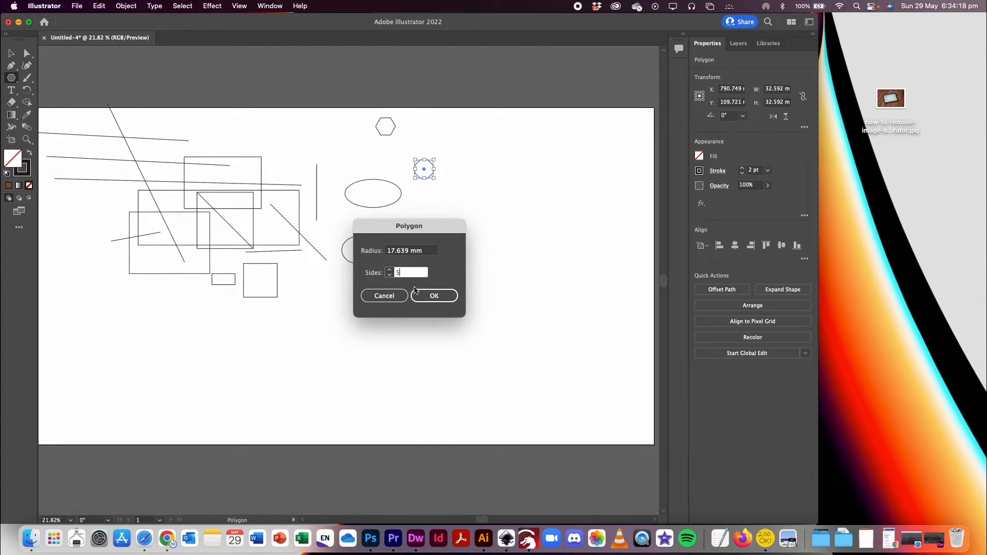
pyautogui.click(437, 295)
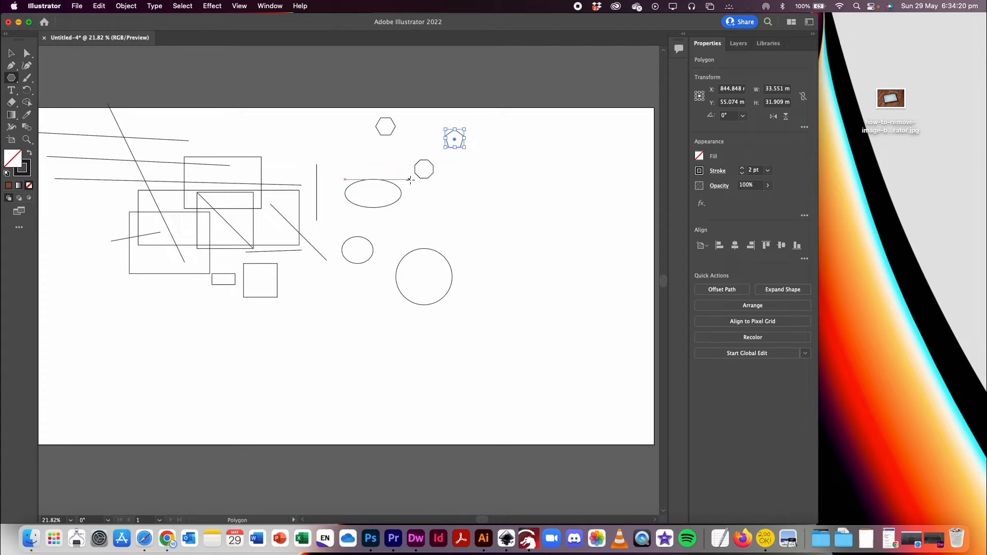
# Create a star with a large number of points and radii of 8.819 mm and 17.639 mm, left of the hexagon.
pyautogui.click(12, 79)
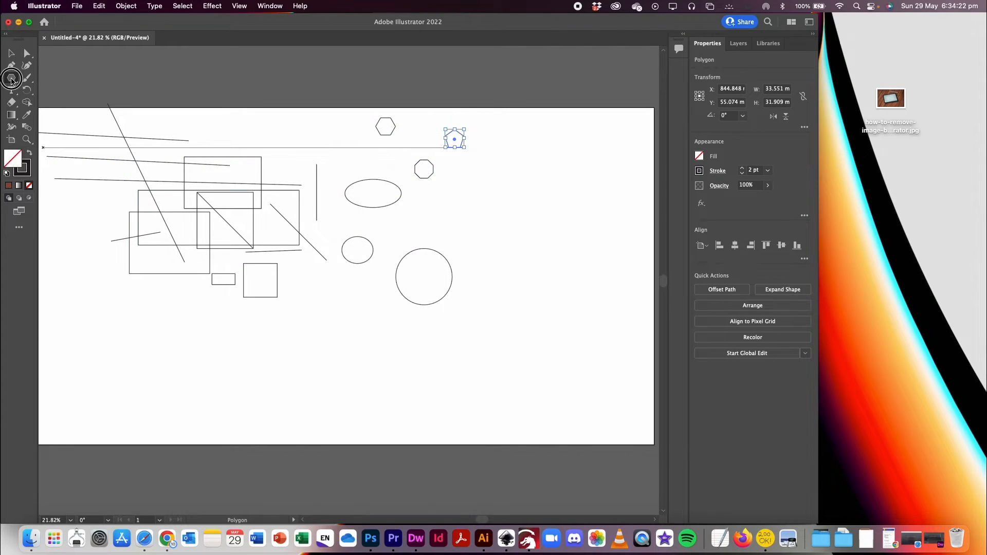
pyautogui.click(65, 114)
pyautogui.click(326, 146)
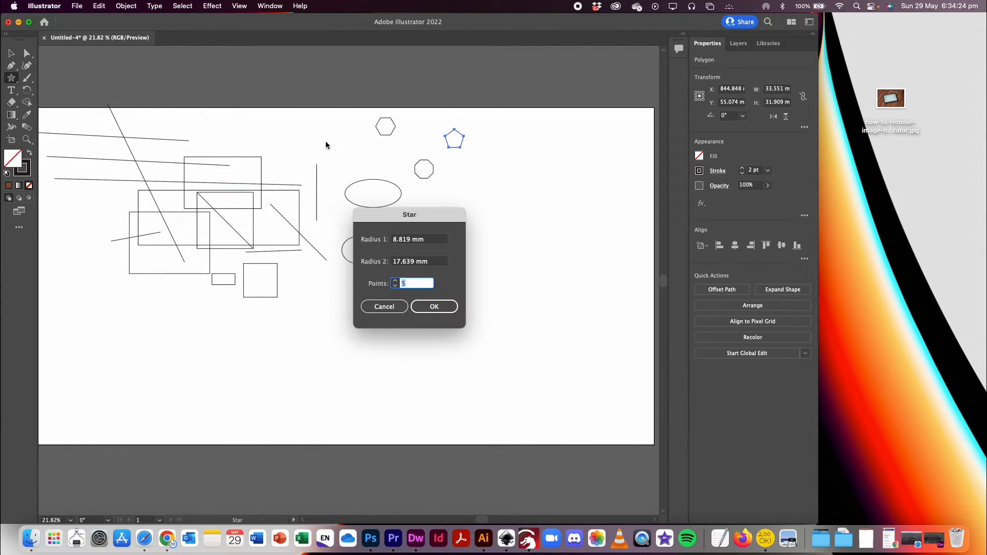
pyautogui.click(397, 303)
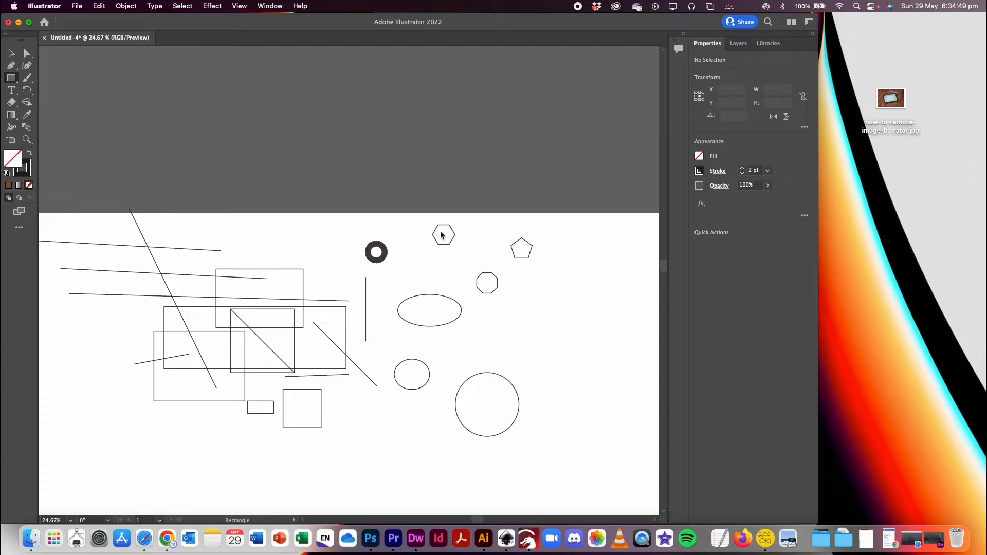
# Draw a rectangle about 36 × 21 mm between the hexagon and the pentagon and rotate it 90°.
pyautogui.moveTo(476, 233); pyautogui.dragTo(498, 248)
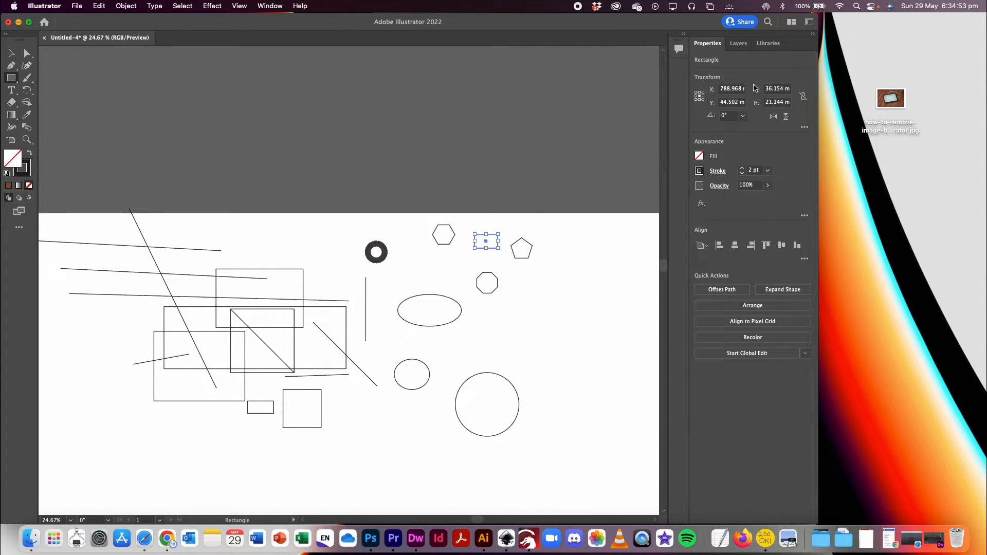
pyautogui.click(742, 115)
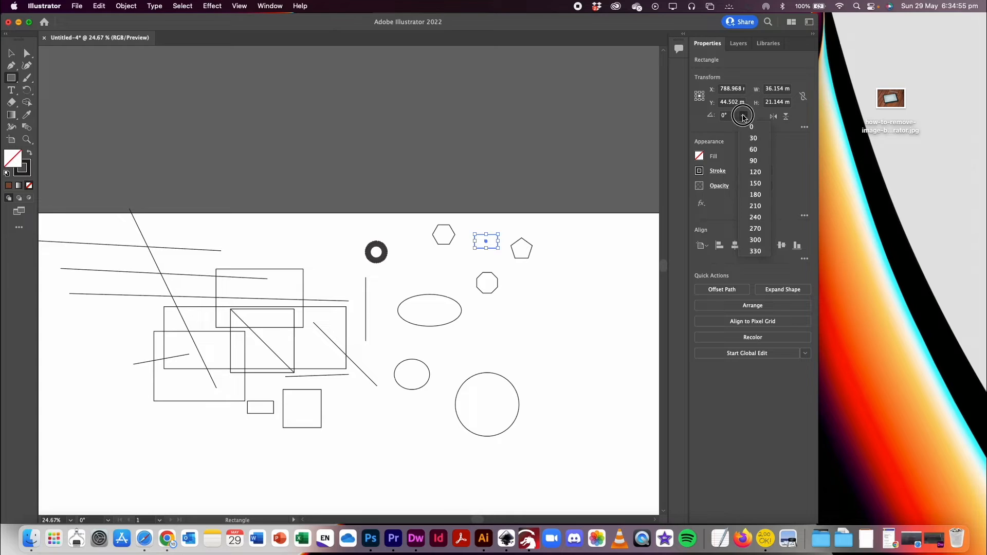
pyautogui.click(756, 157)
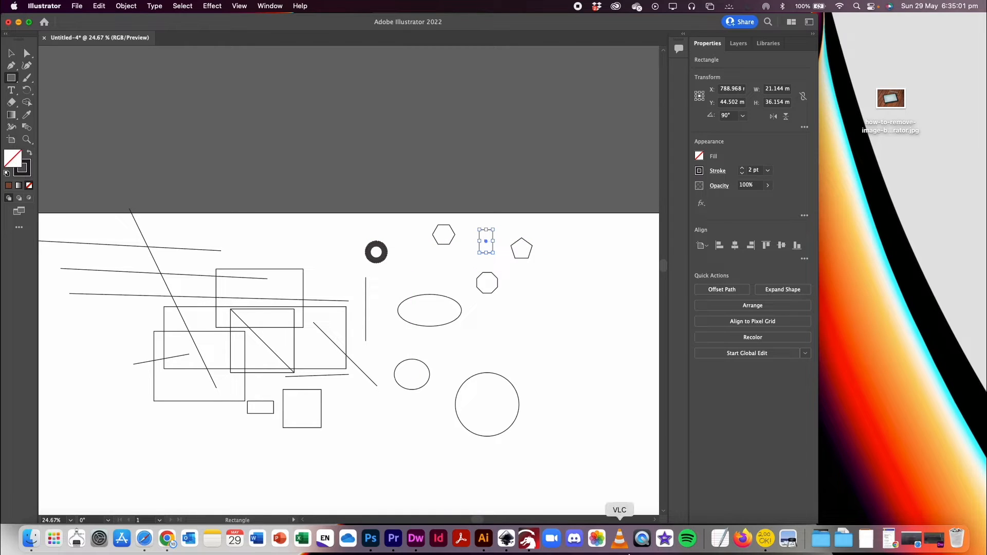
# Switch to Inkscape and draw a rectangle about 161 × 94 mm in the upper-left part of the page.
pyautogui.click(507, 538)
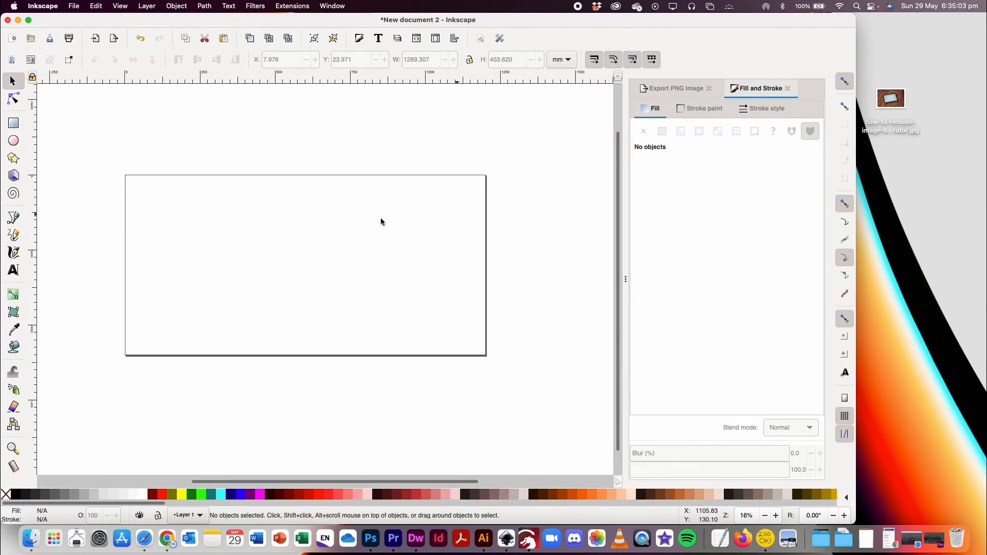
pyautogui.click(14, 124)
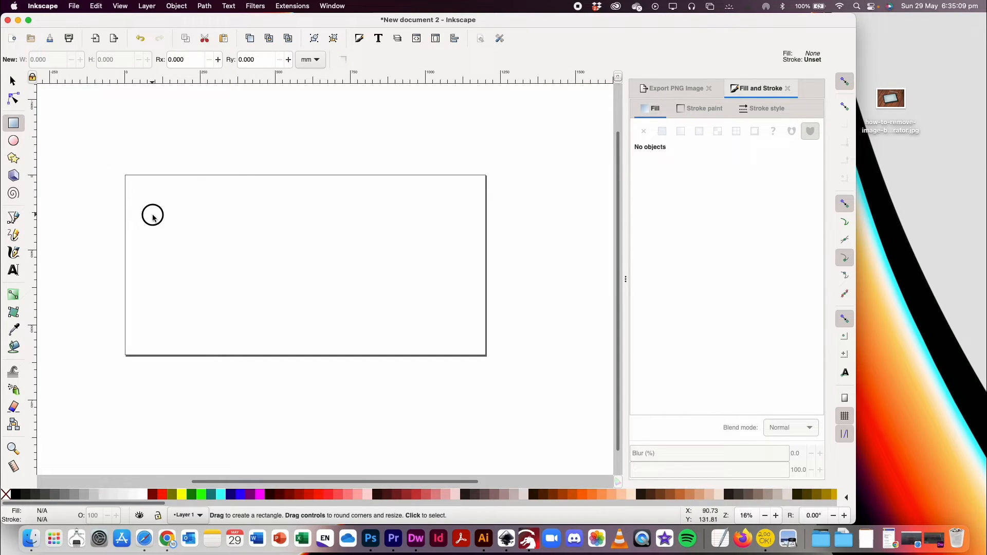
pyautogui.moveTo(152, 214); pyautogui.dragTo(200, 243)
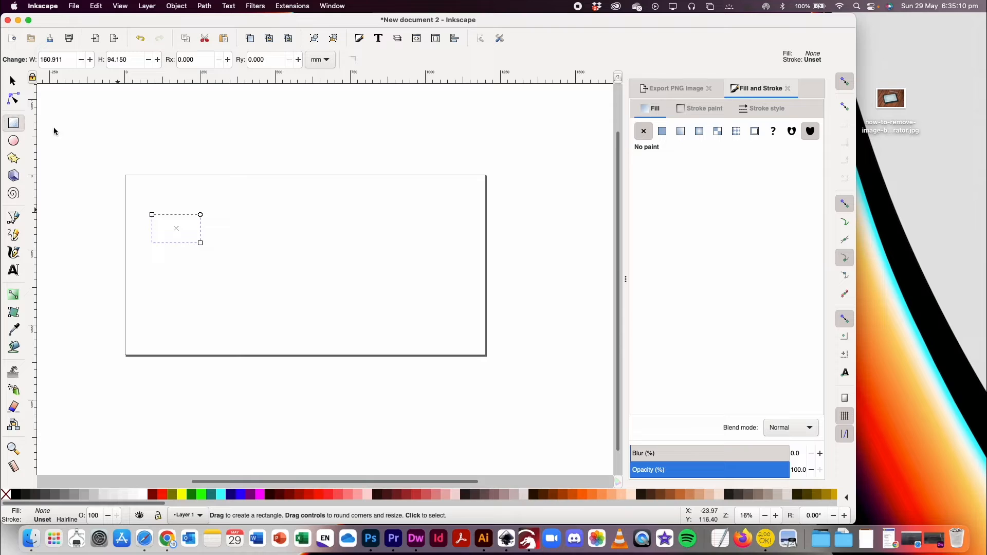
# Draw a rectangle about 339 × 241 mm in the upper-left part of the page and open its width and height for editing.
pyautogui.click(219, 205)
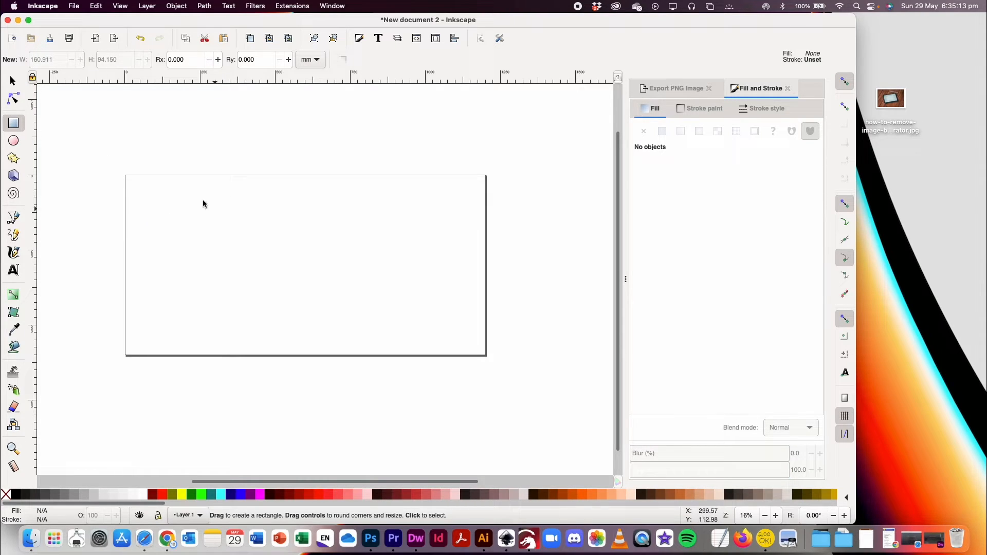
pyautogui.moveTo(149, 194); pyautogui.dragTo(250, 257)
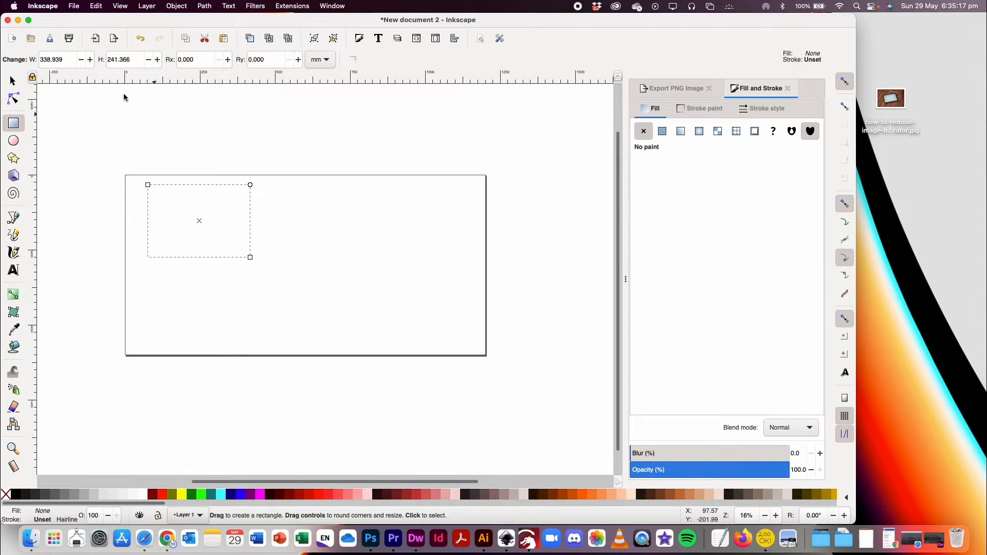
pyautogui.doubleClick(62, 59)
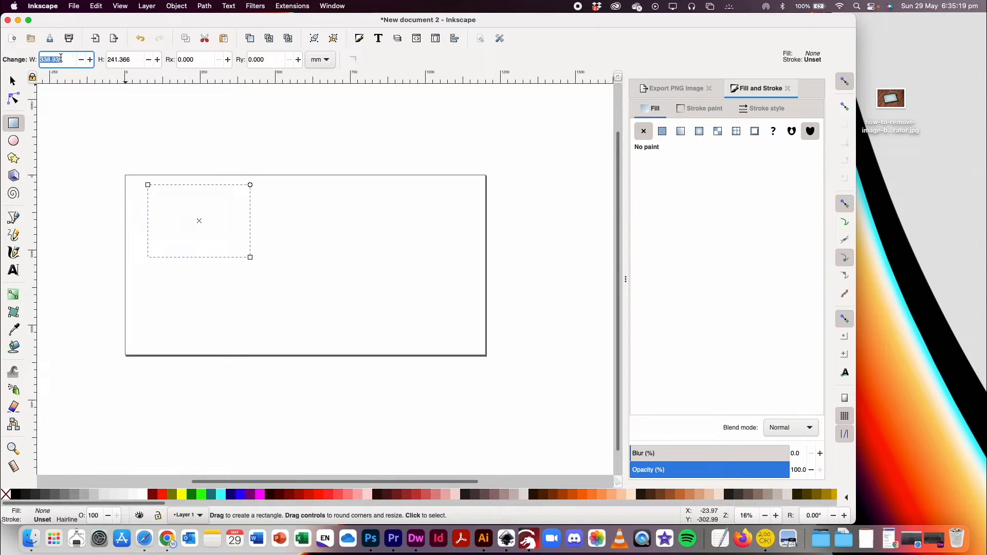
pyautogui.doubleClick(123, 60)
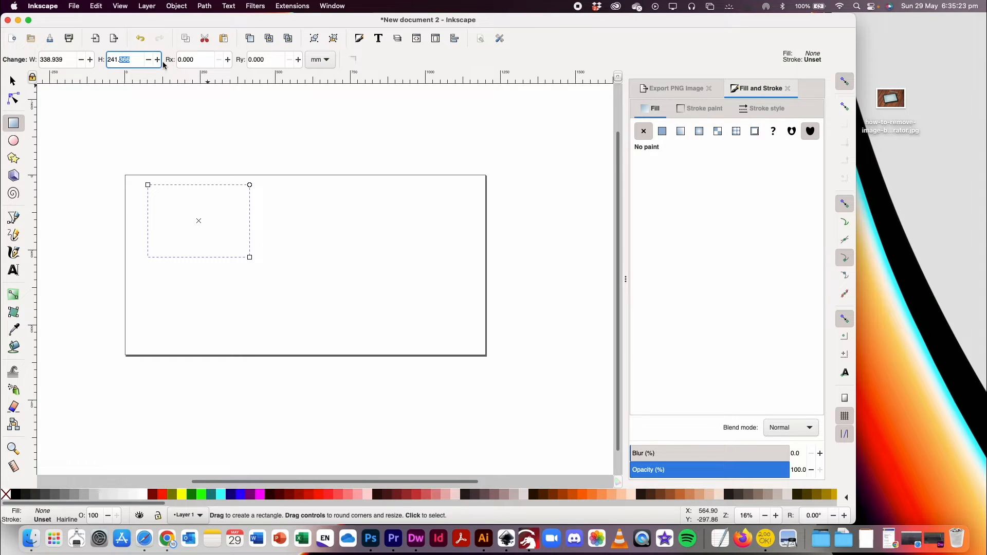
# Draw an ellipse with radii of about 77 mm and 43 mm beside the rectangle and give it a flat black stroke.
pyautogui.click(13, 140)
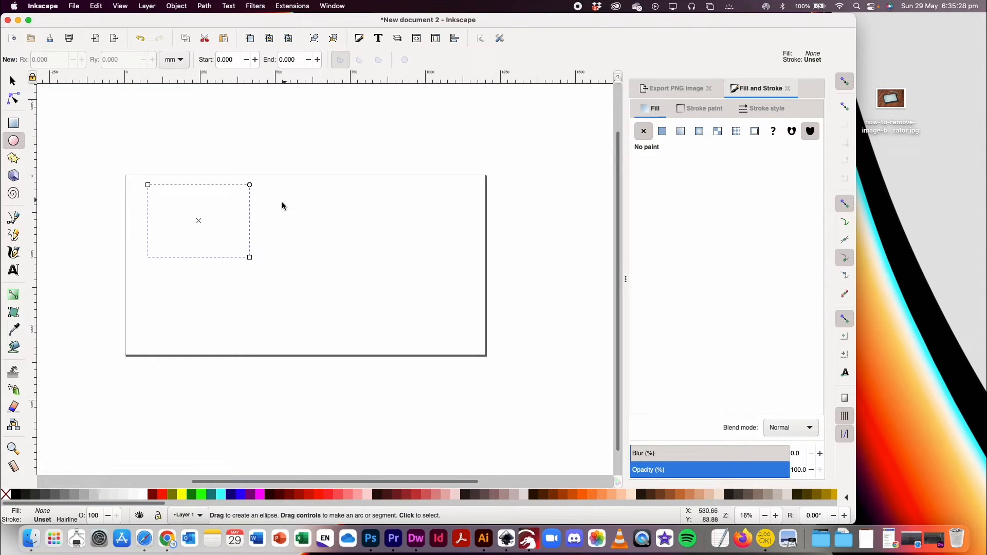
pyautogui.moveTo(267, 202); pyautogui.dragTo(314, 226)
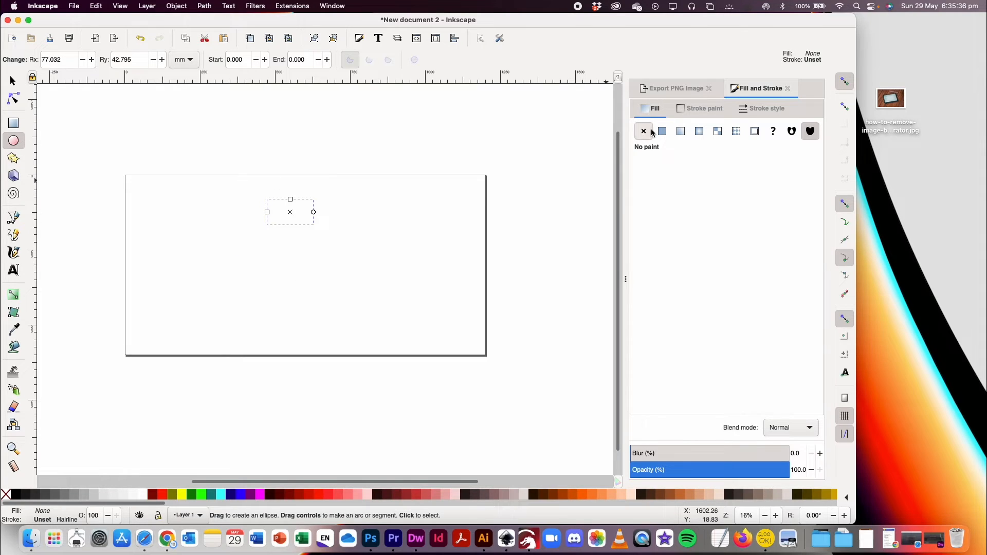
pyautogui.click(686, 109)
pyautogui.click(662, 132)
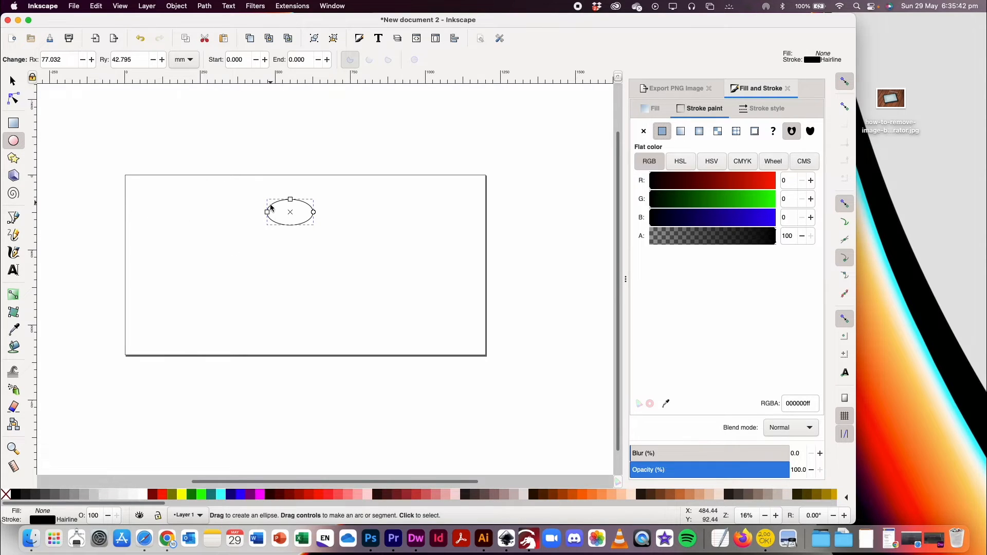
# Set the ellipse's horizontal radius to 100 mm and vertical radius to 50 mm, and finally match both radii to form a circle.
pyautogui.scroll(3, 273, 214)
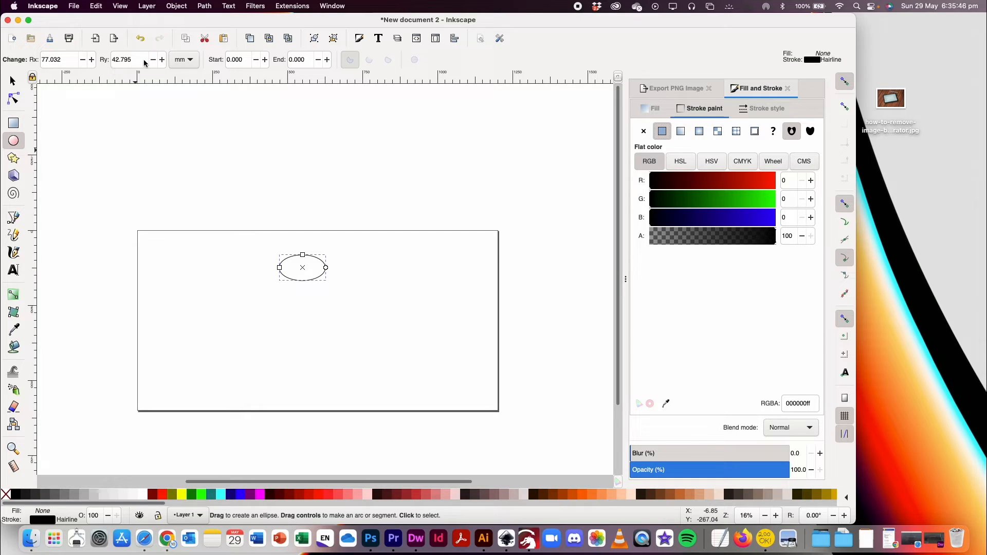
pyautogui.doubleClick(129, 59)
pyautogui.tripleClick(47, 60)
pyautogui.write('100')
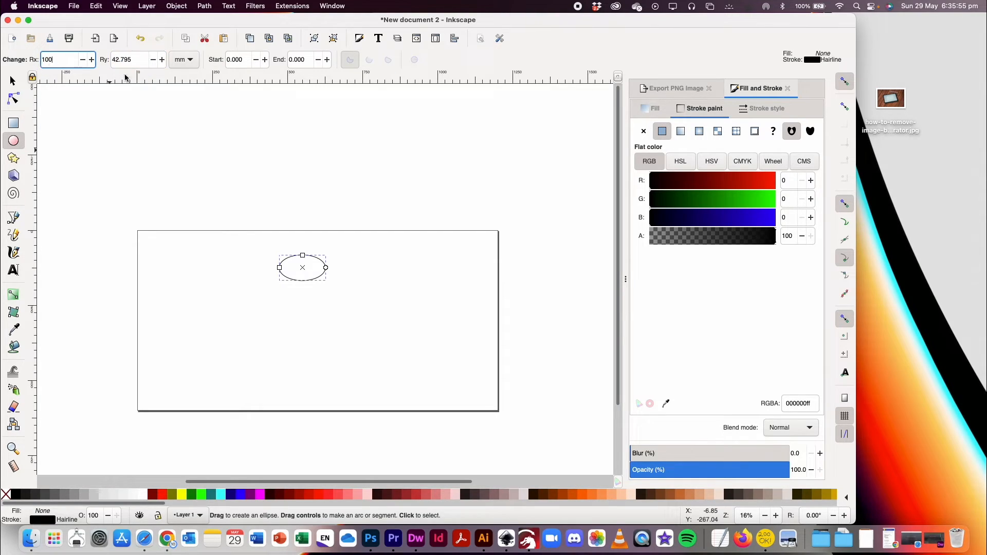
pyautogui.click(134, 58)
pyautogui.moveTo(136, 63); pyautogui.dragTo(109, 61)
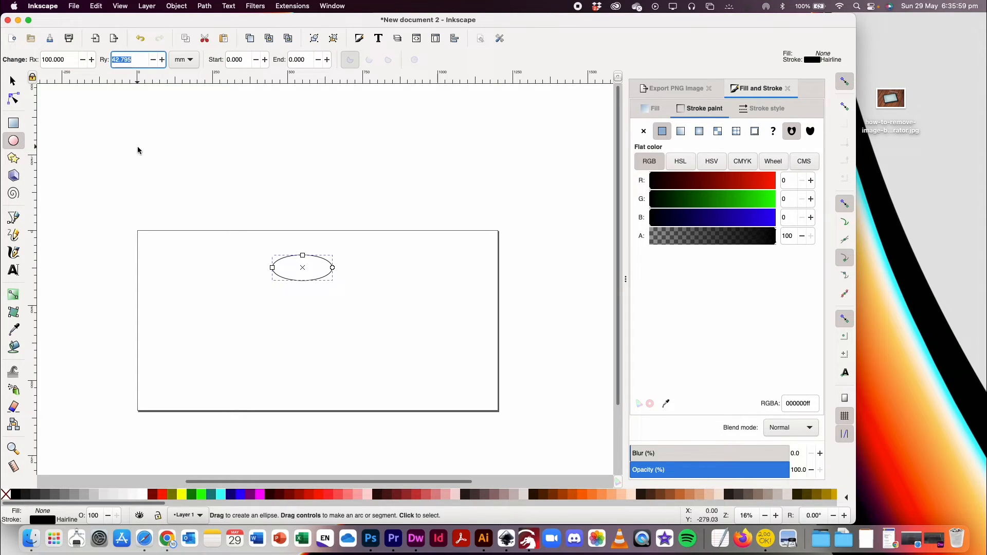
pyautogui.write('59')
pyautogui.press('Return')
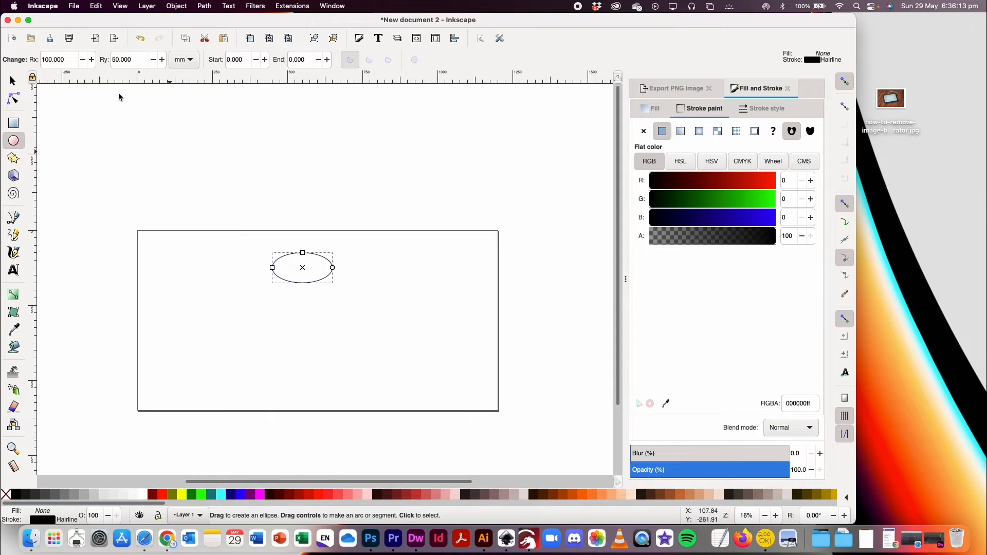
pyautogui.click(120, 60)
pyautogui.press('Return')
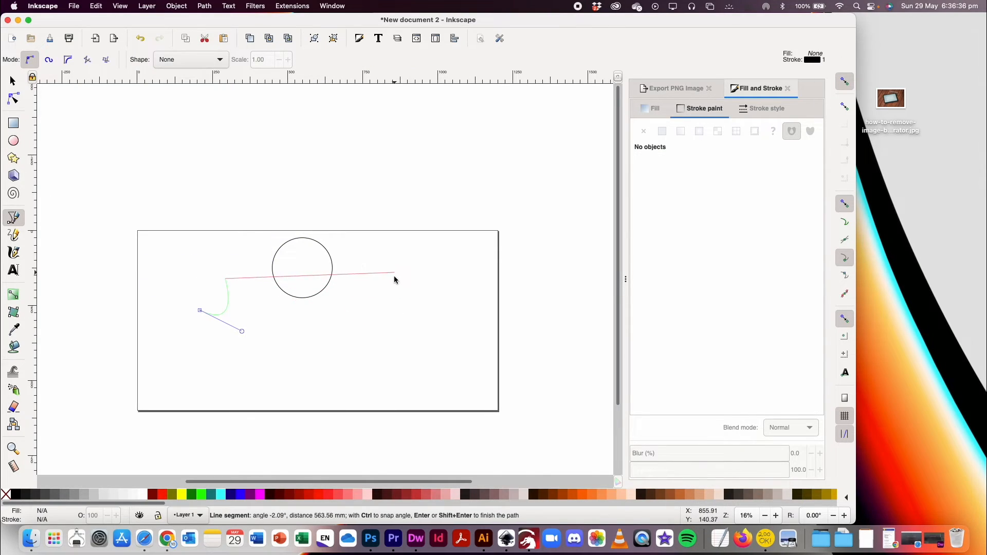
# End the curved path with a straight segment below the circle and draw a horizontal line about 241 mm long left of the circle.
pyautogui.click(295, 321)
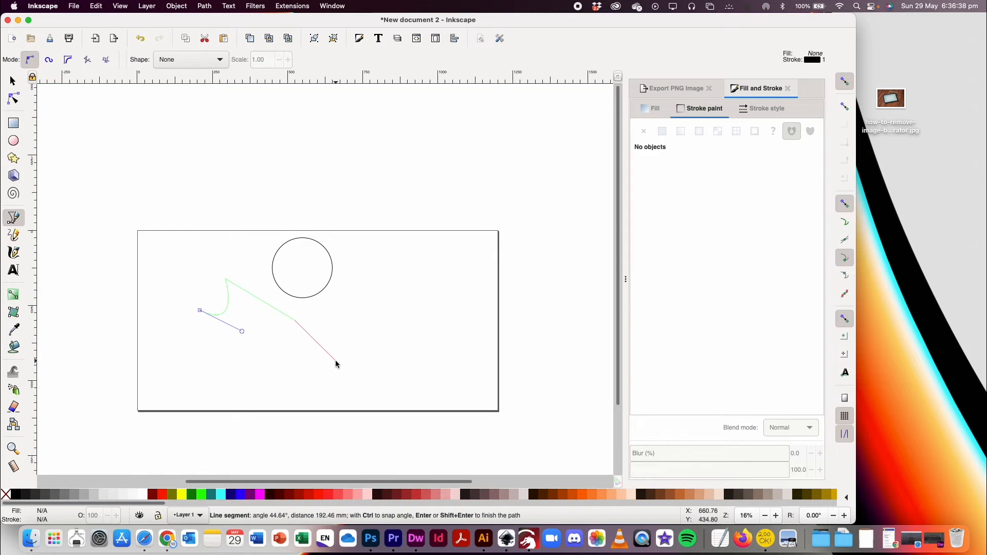
pyautogui.click(17, 214)
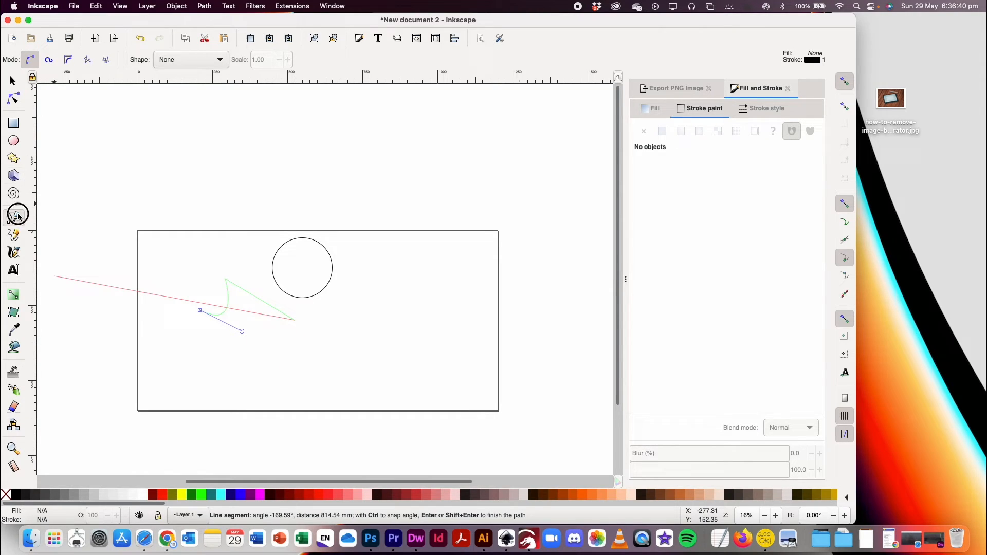
pyautogui.click(171, 252)
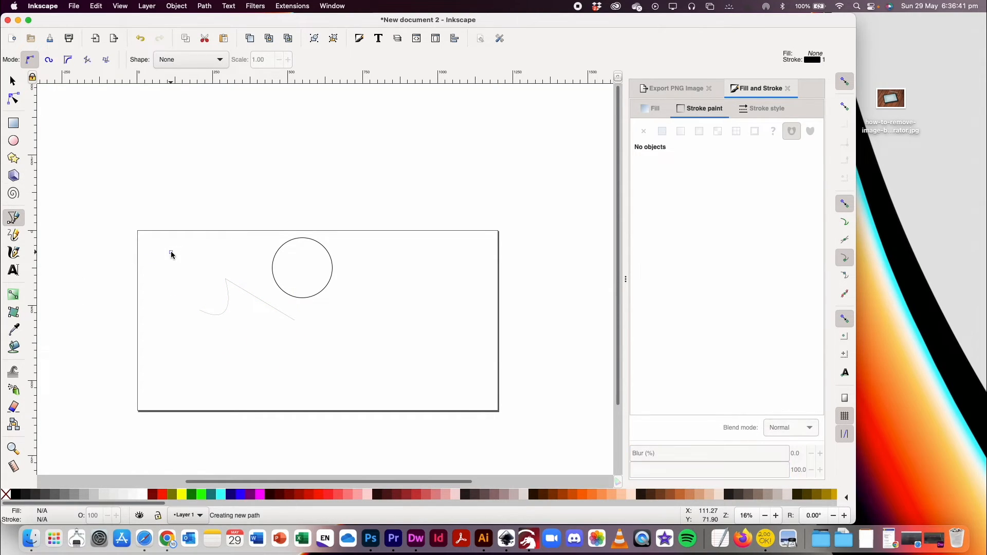
pyautogui.click(243, 252)
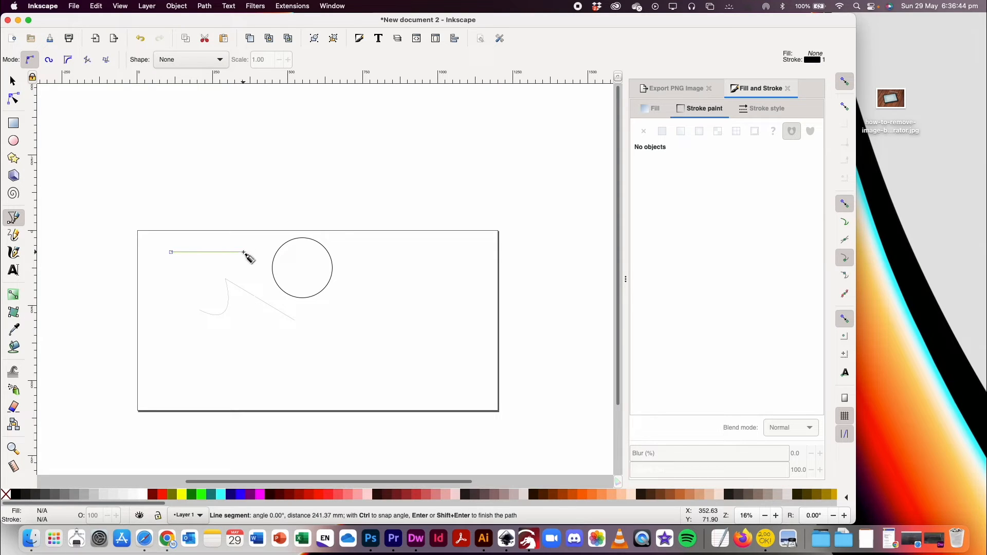
pyautogui.press('Return')
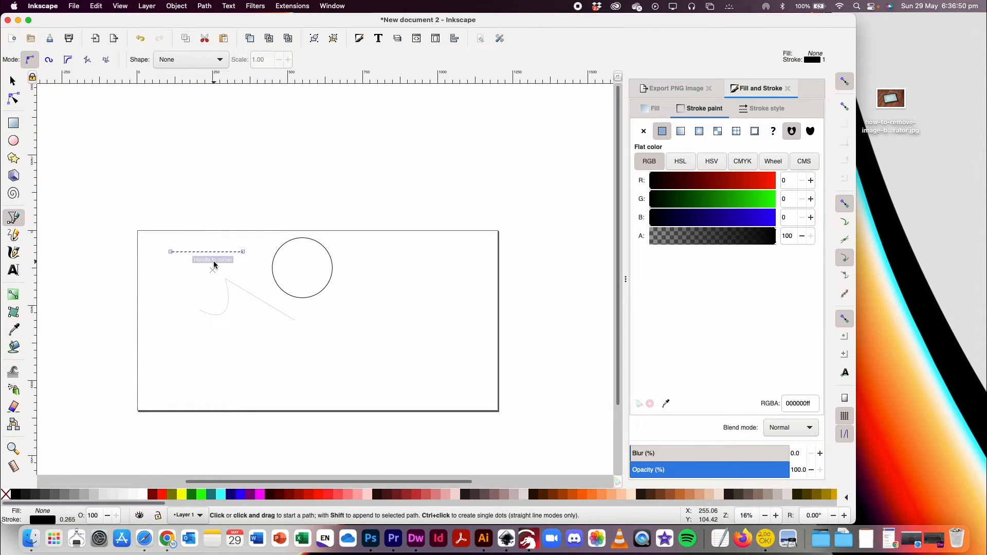
# Apply a linear gradient to the horizontal line and reposition the gradient's handles just below it.
pyautogui.click(15, 299)
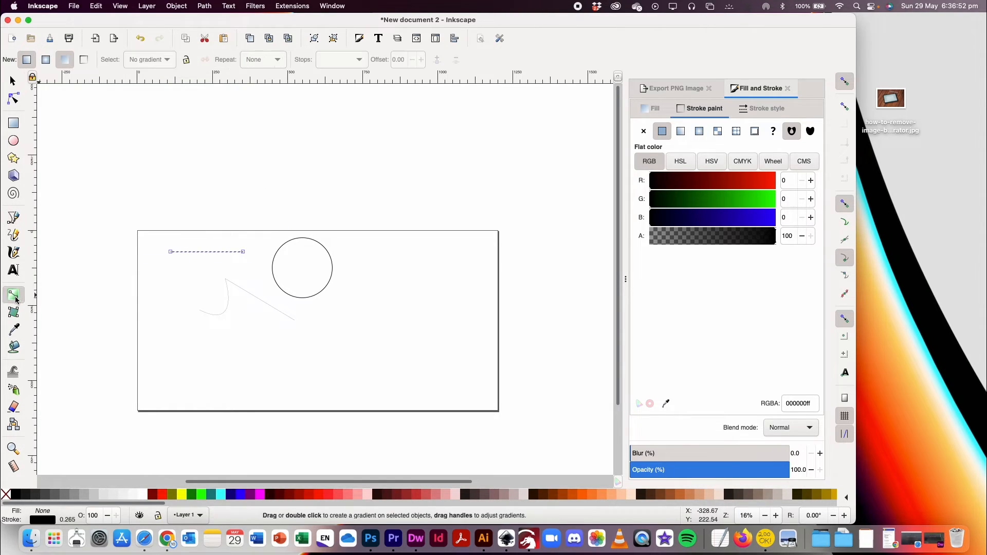
pyautogui.moveTo(165, 269); pyautogui.dragTo(237, 276)
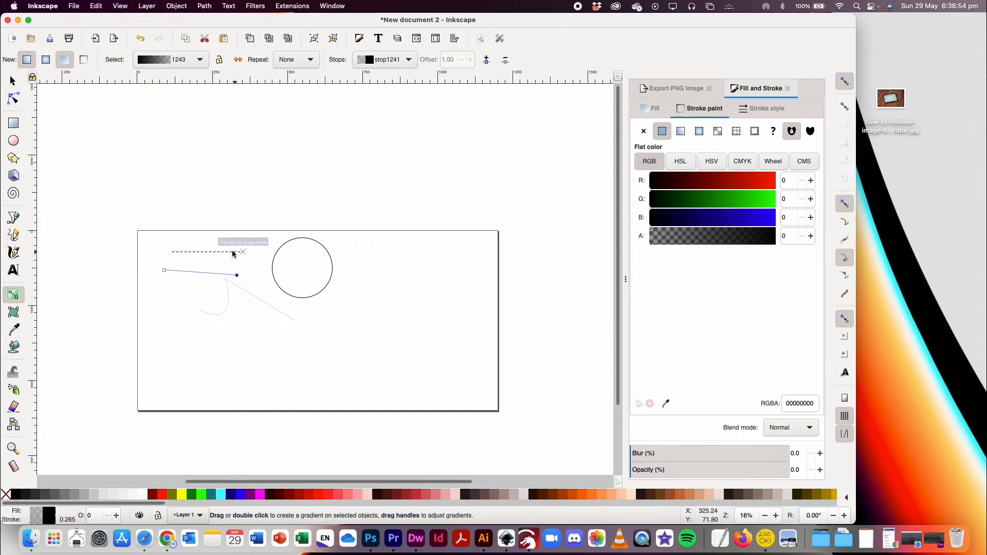
pyautogui.moveTo(171, 264); pyautogui.dragTo(260, 281)
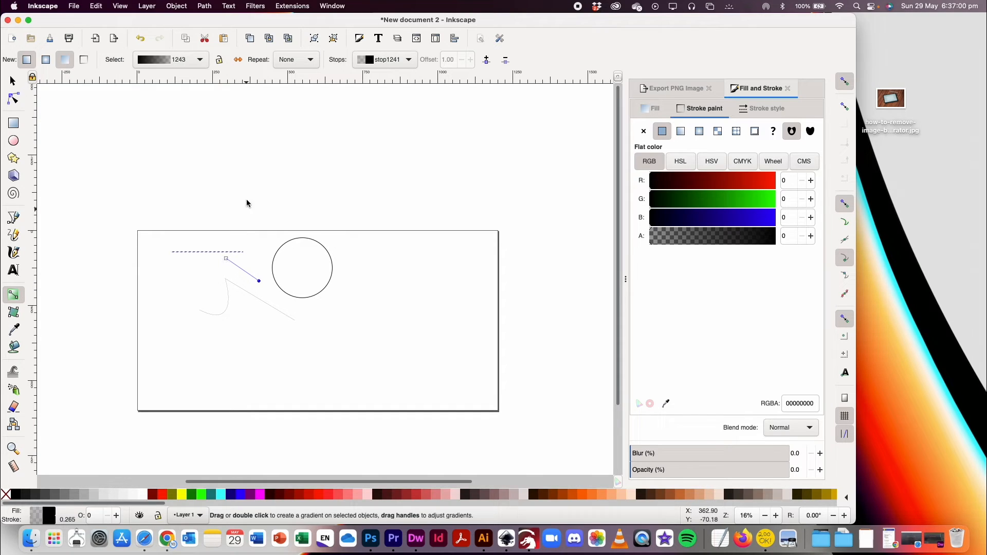
# Start a new path with a roughly horizontal segment just above the existing horizontal line.
pyautogui.click(11, 216)
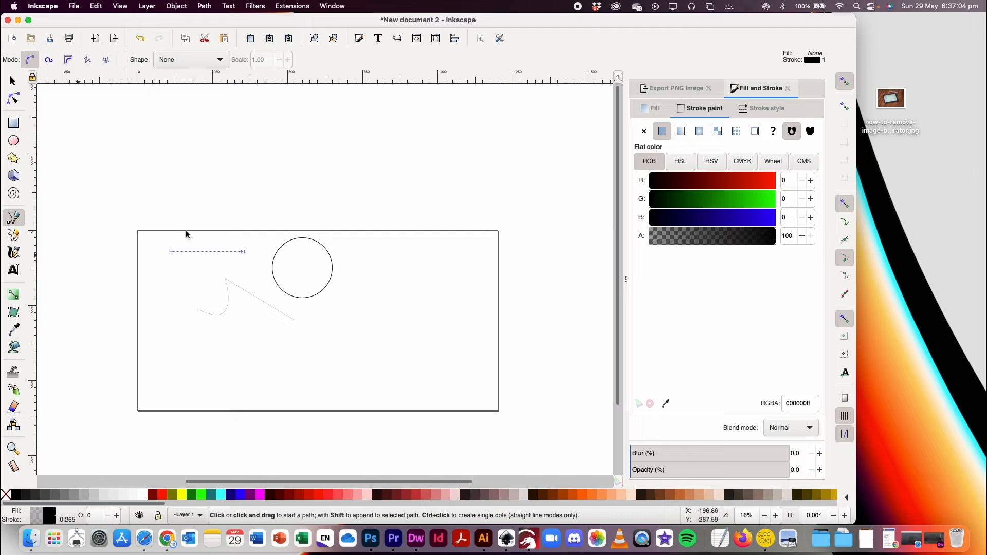
pyautogui.click(170, 238)
pyautogui.click(246, 238)
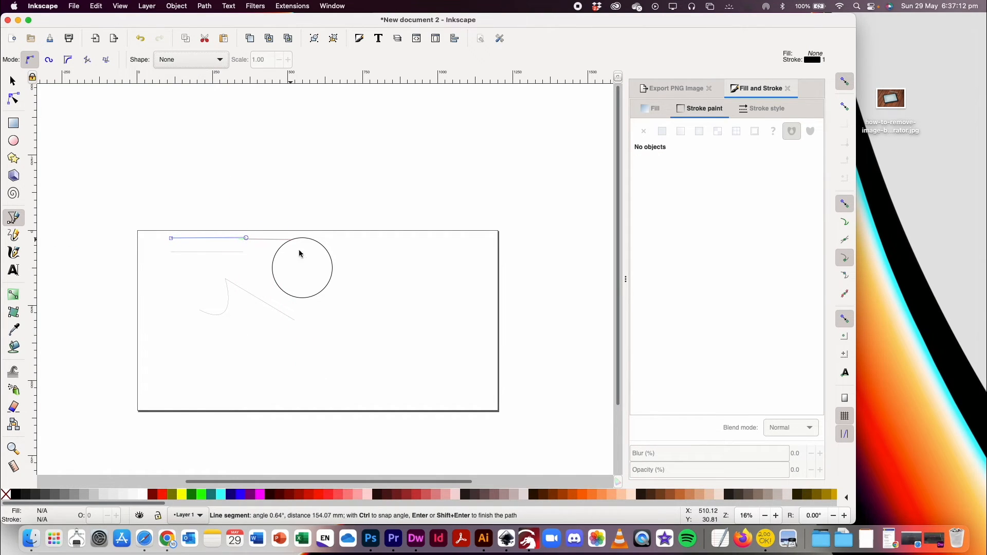
# Switch to LightBurn and draw a rectangle about 109 × 73 mm in the upper-left part of the work area.
pyautogui.hotkey('ctrl', 'Up')
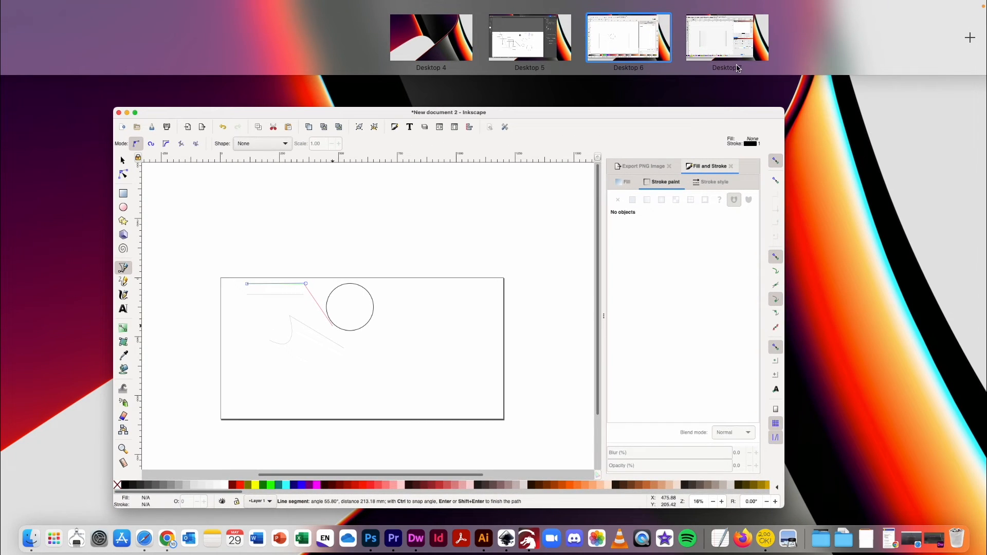
pyautogui.click(737, 68)
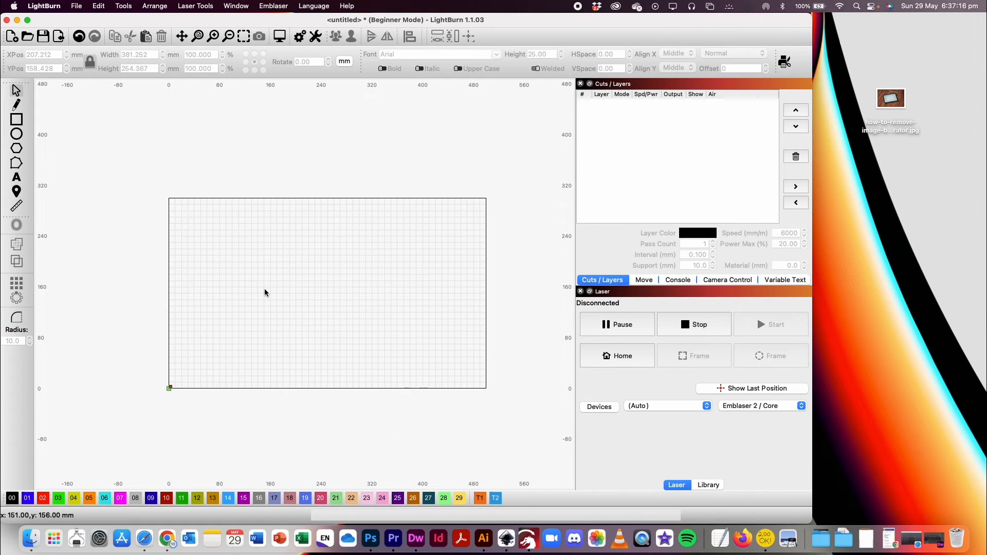
pyautogui.click(19, 122)
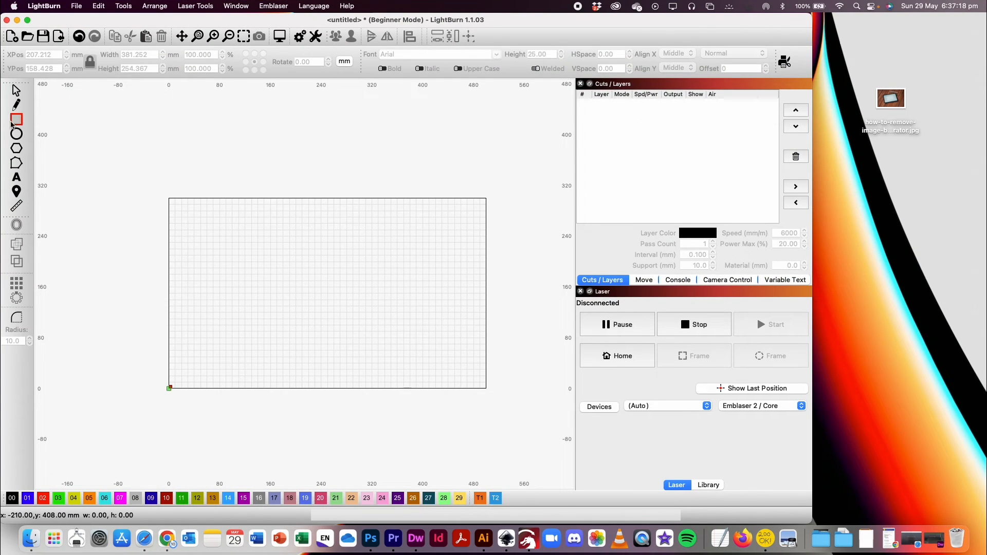
pyautogui.moveTo(201, 227); pyautogui.dragTo(270, 274)
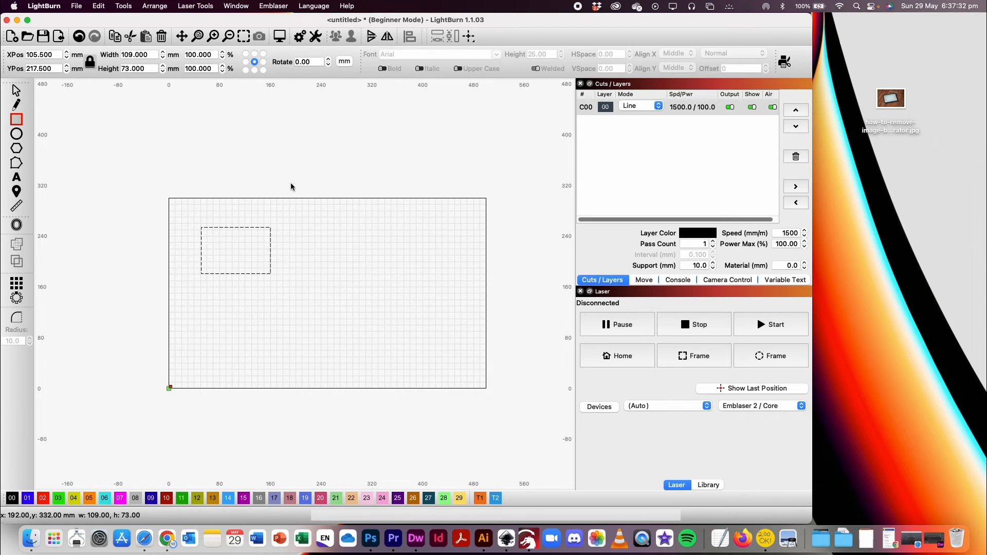
# Draw ellipses of about 129 × 77 mm, 133 × 71 mm and 40 × 31 mm right of the rectangle, and open the smallest one's width.
pyautogui.click(17, 135)
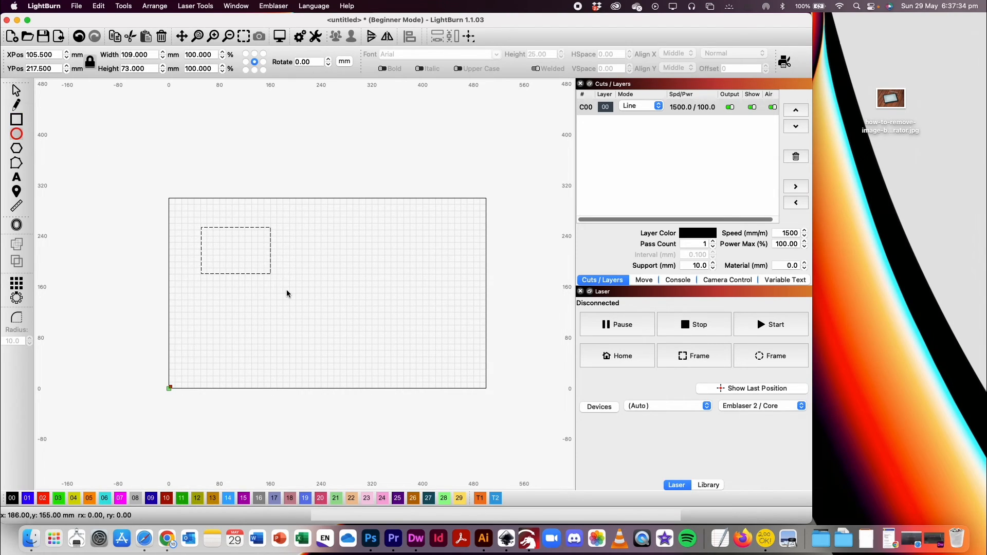
pyautogui.moveTo(294, 254); pyautogui.dragTo(377, 303)
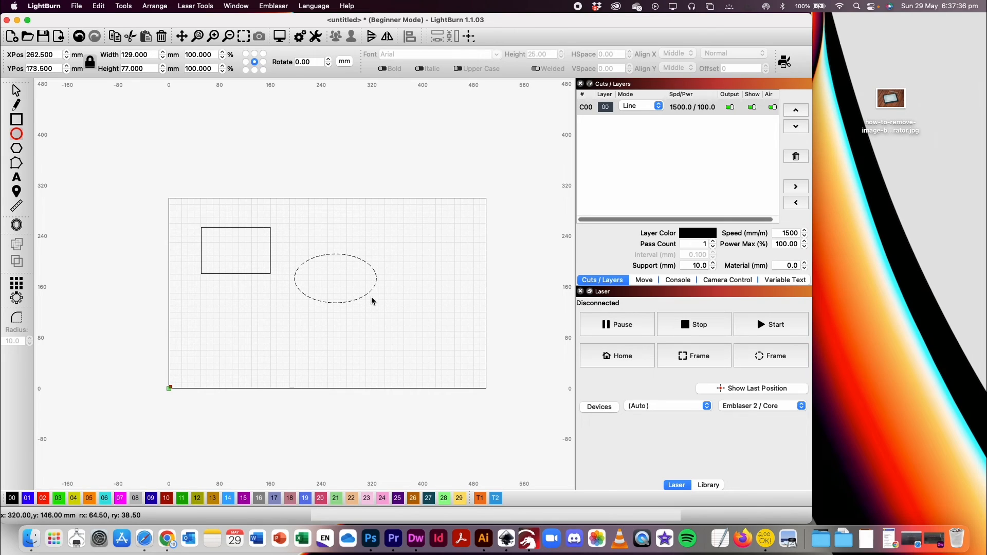
pyautogui.moveTo(315, 213); pyautogui.dragTo(399, 258)
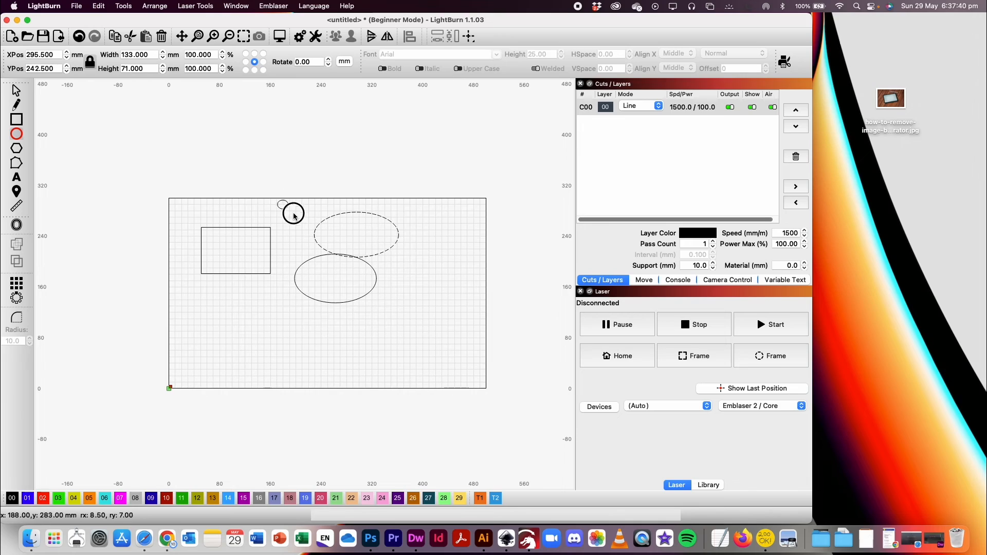
pyautogui.moveTo(294, 213); pyautogui.dragTo(303, 219)
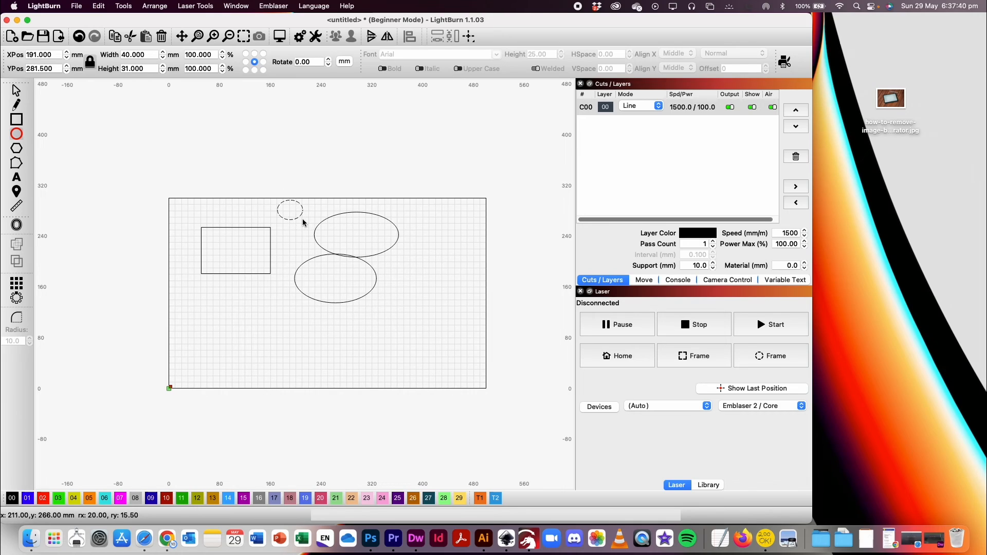
pyautogui.click(130, 57)
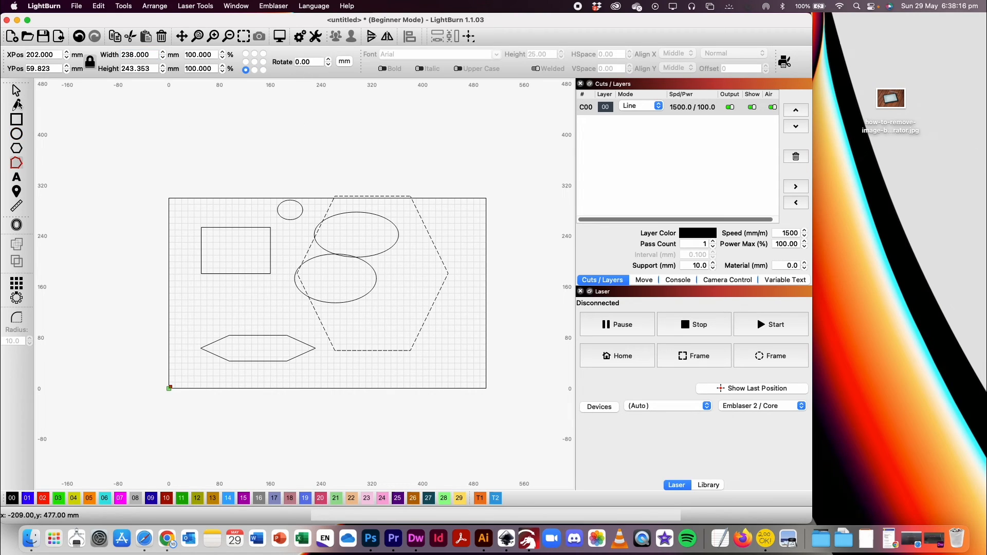
# Draw a line path of straight and curved segments around the rectangle, starting with a horizontal segment above it.
pyautogui.click(17, 104)
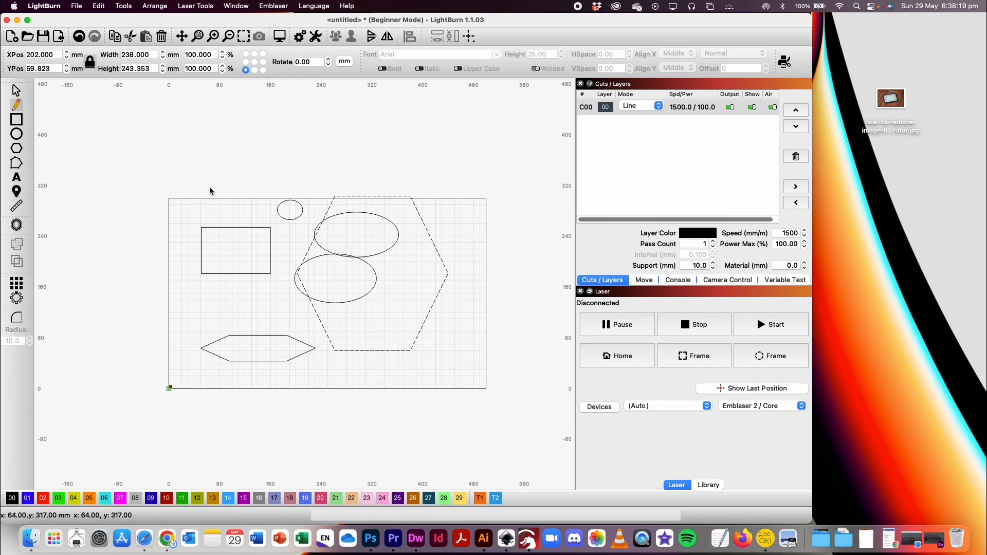
pyautogui.click(192, 210)
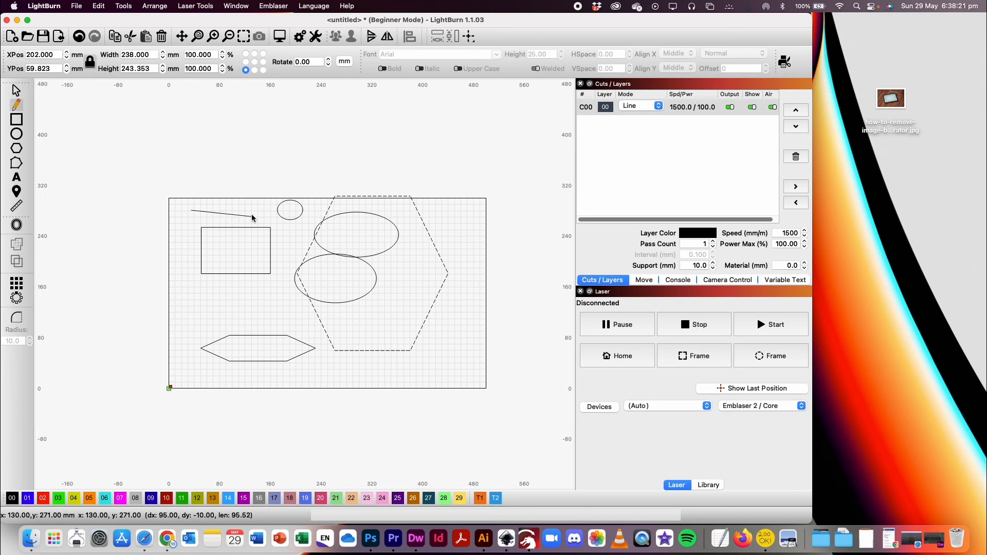
pyautogui.click(254, 210)
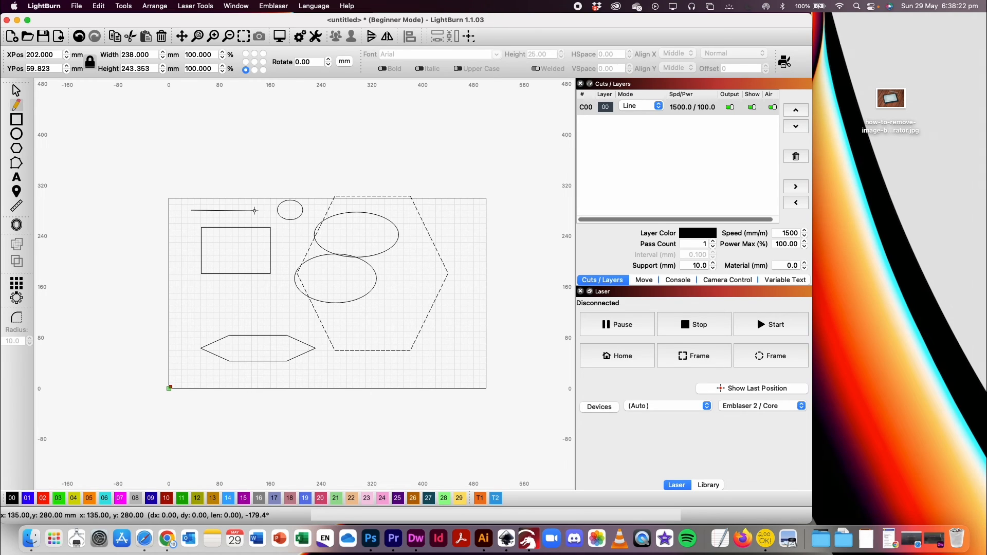
pyautogui.click(186, 227)
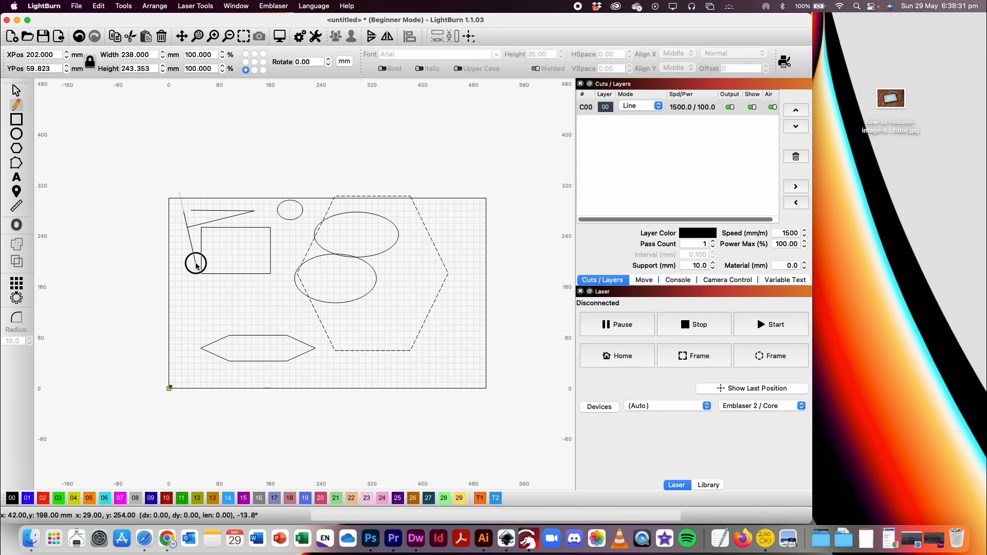
pyautogui.click(229, 294)
pyautogui.moveTo(236, 296)
pyautogui.mouseDown()
pyautogui.moveTo(246, 330)
pyautogui.moveTo(198, 337)
pyautogui.moveTo(178, 313)
pyautogui.moveTo(249, 322)
pyautogui.moveTo(247, 299)
pyautogui.moveTo(228, 303)
pyautogui.mouseUp()
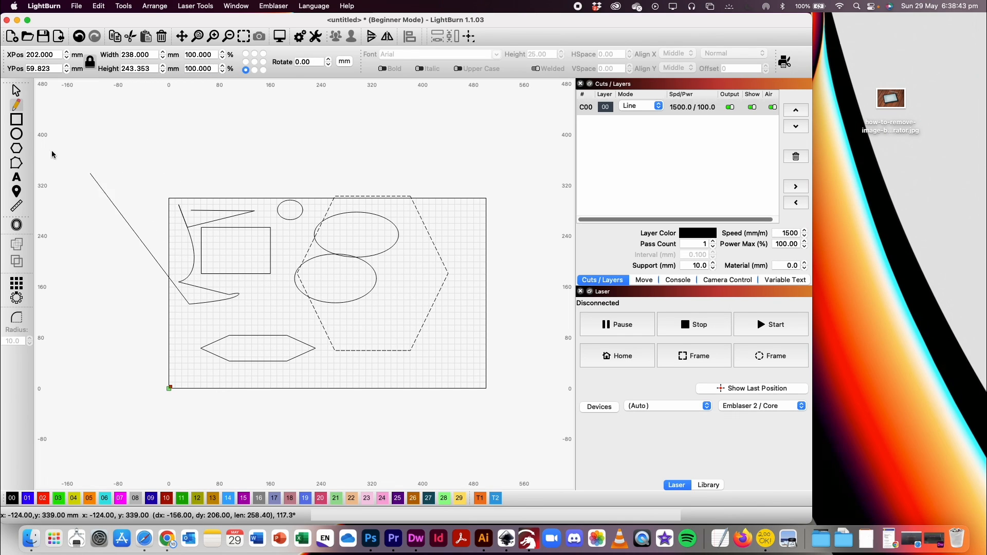
# Draw a second path below the rectangle, with a curved segment followed by straight segments that return to the curve's end.
pyautogui.click(17, 105)
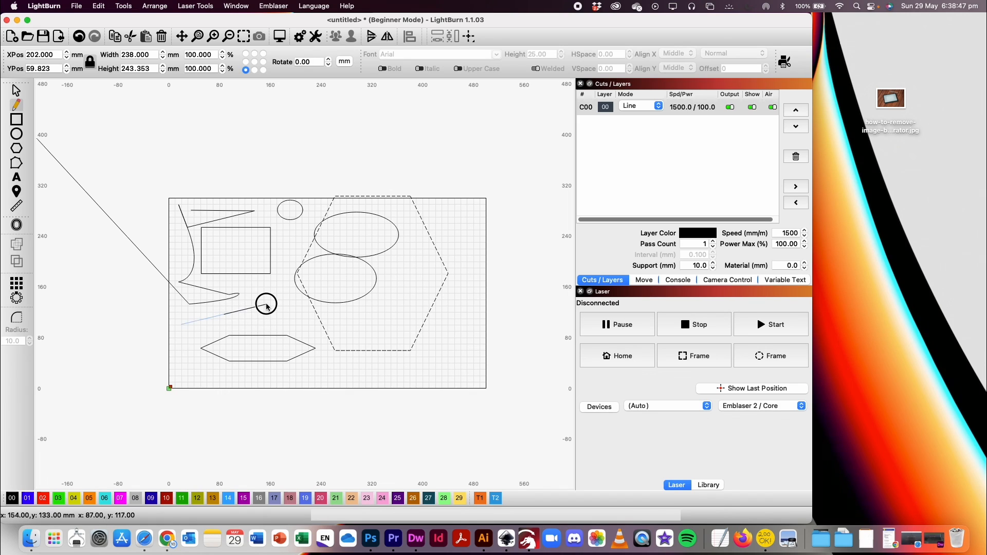
pyautogui.moveTo(216, 327); pyautogui.dragTo(258, 313)
pyautogui.click(255, 280)
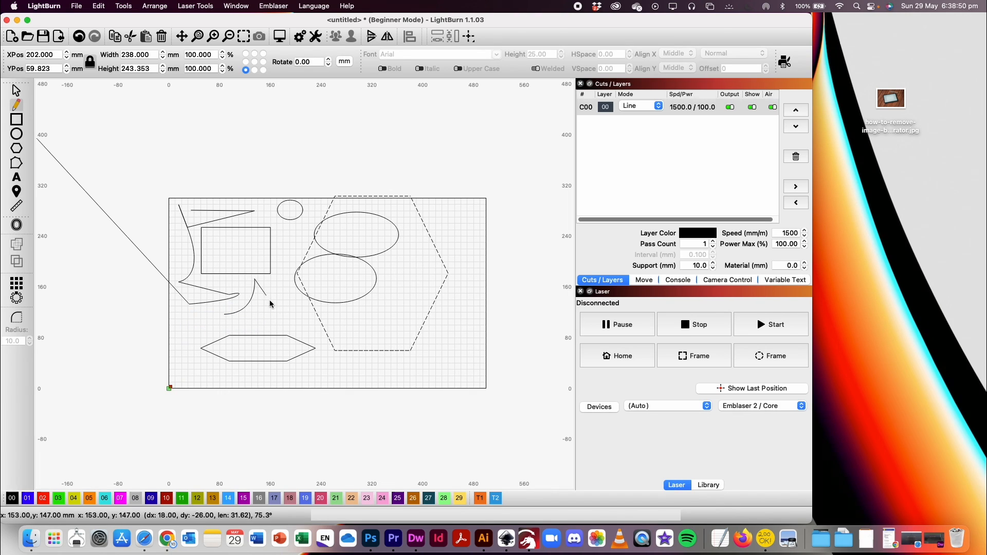
pyautogui.click(285, 327)
pyautogui.click(271, 267)
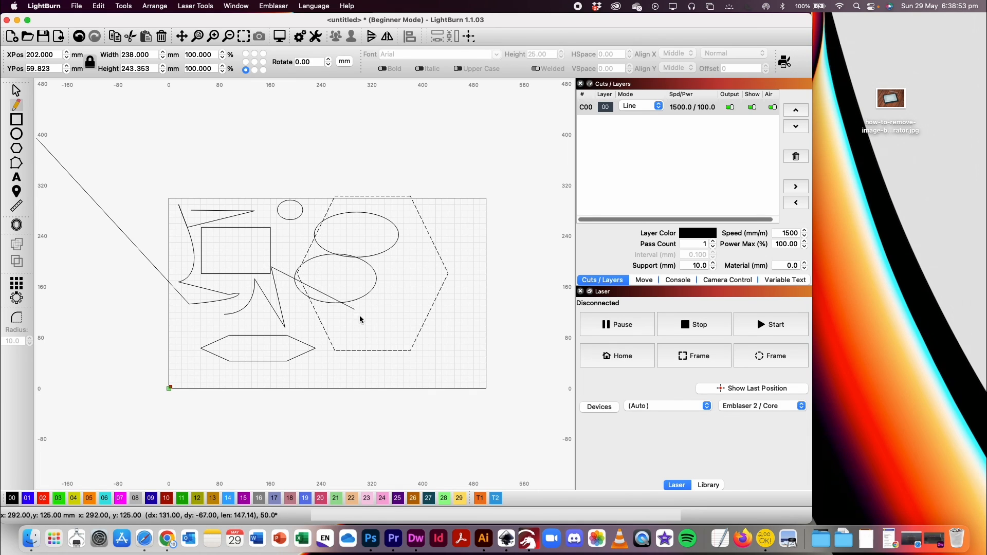
pyautogui.click(252, 279)
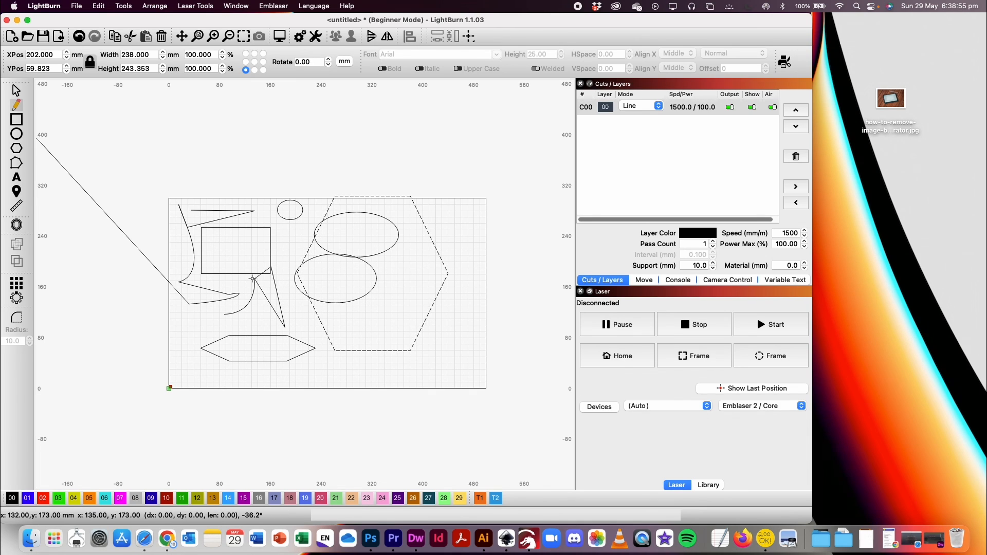